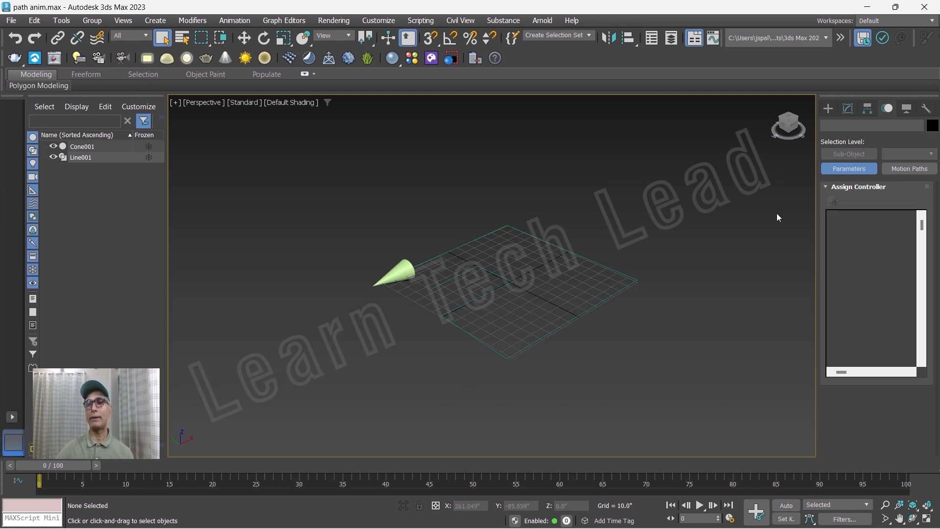
# Assign a Path Constraint as the position controller of the cone.
pyautogui.click(390, 282)
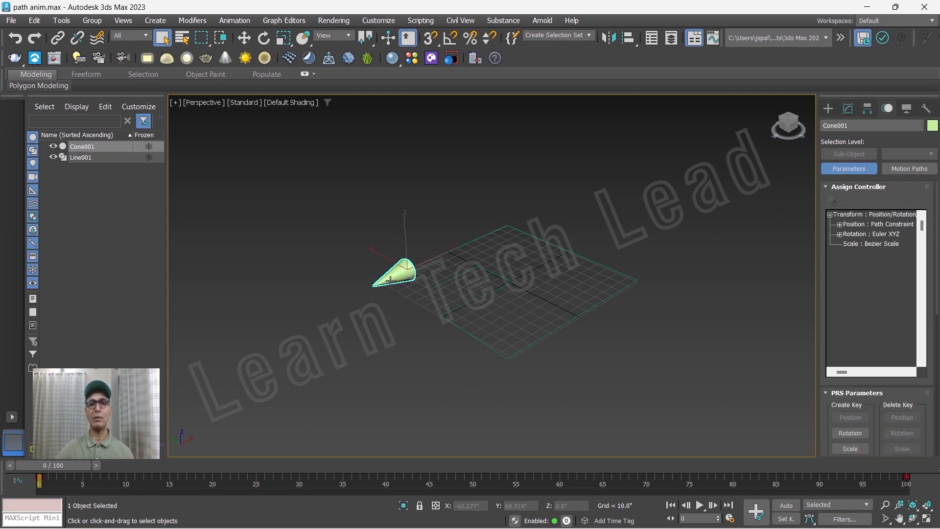
pyautogui.click(568, 319)
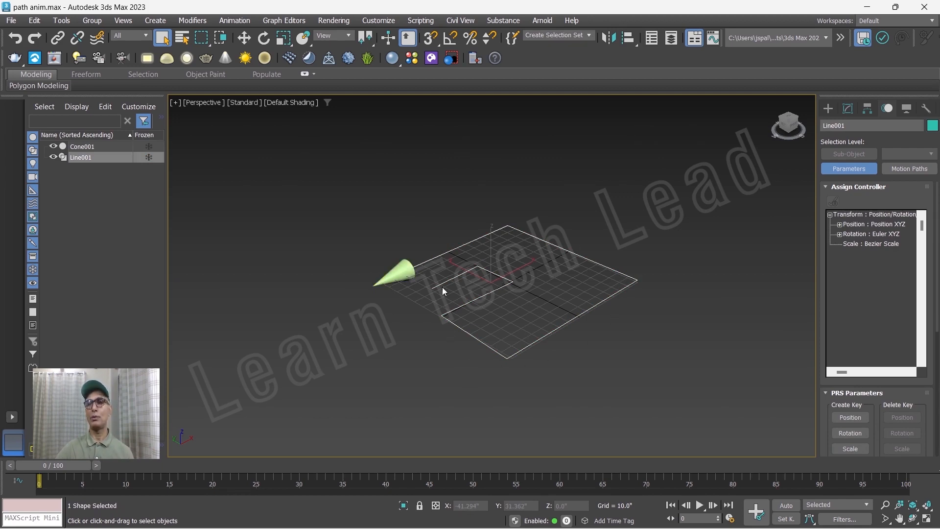
pyautogui.click(394, 277)
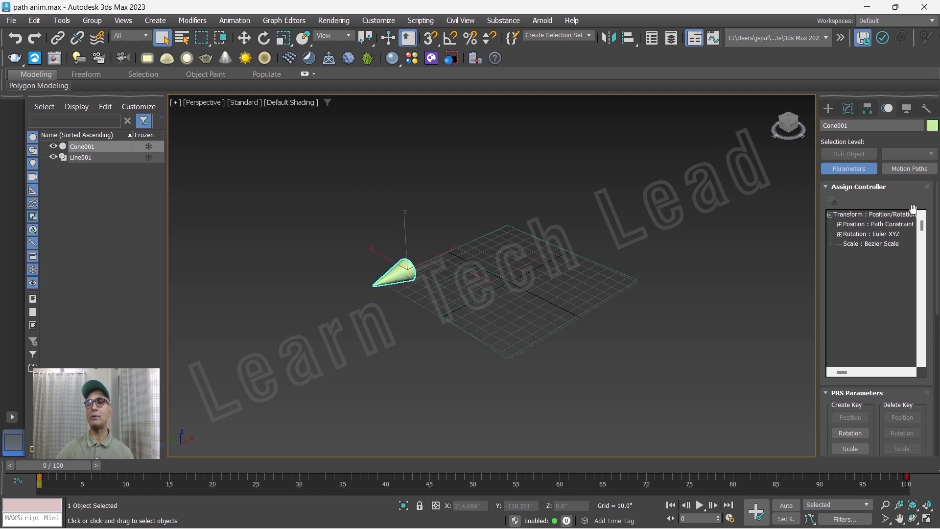
pyautogui.click(828, 107)
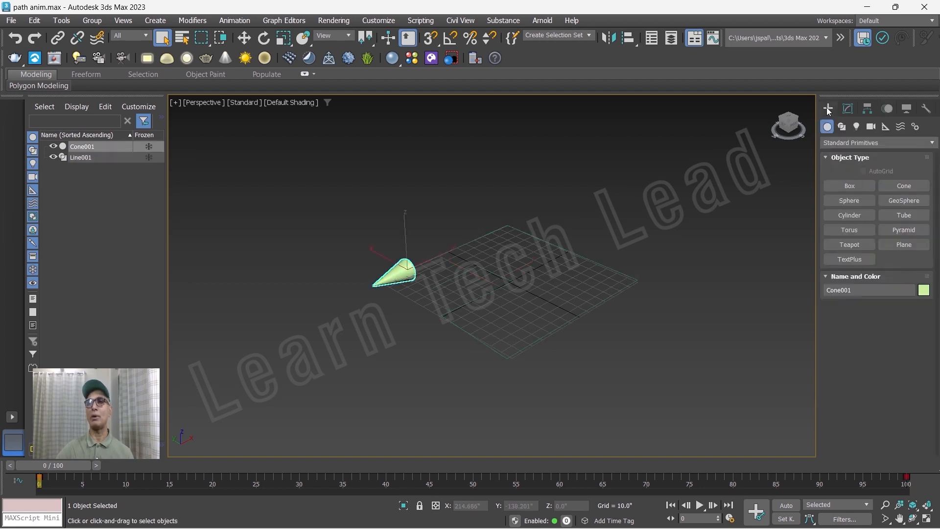
pyautogui.click(886, 109)
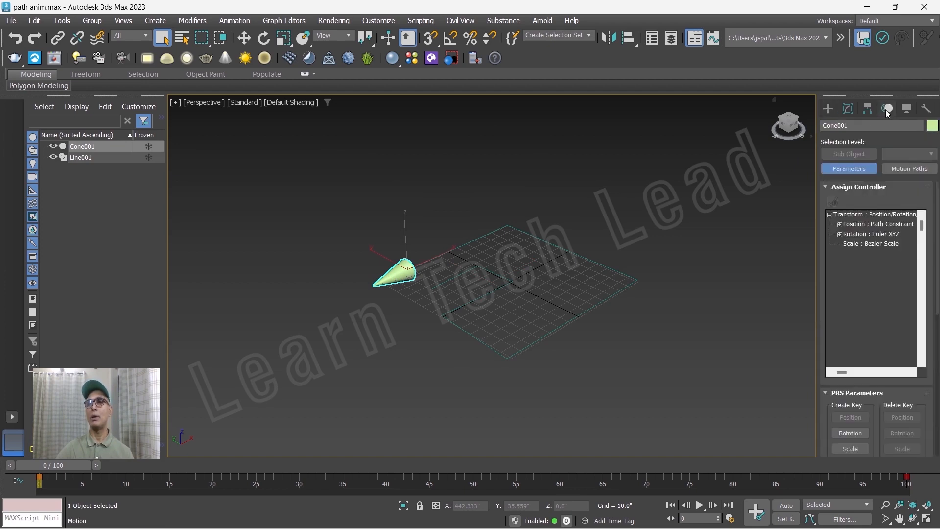
pyautogui.click(830, 169)
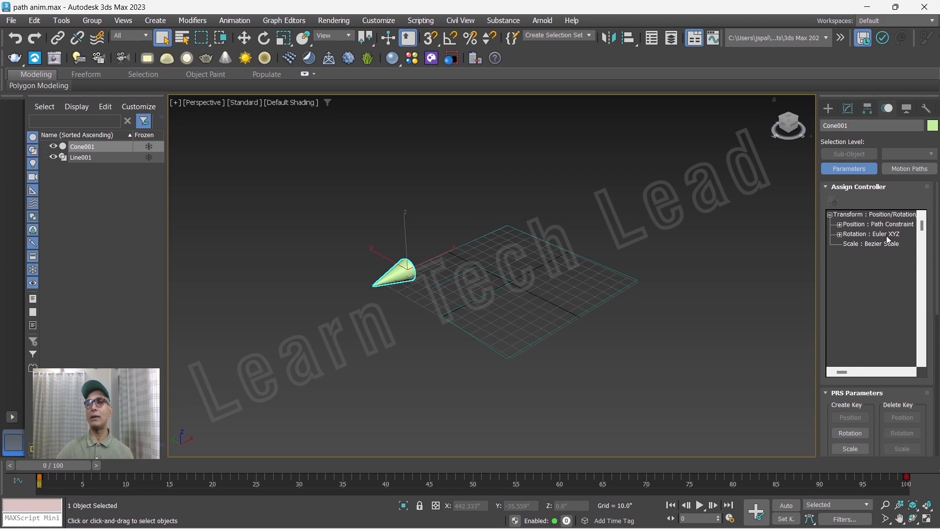
pyautogui.click(904, 225)
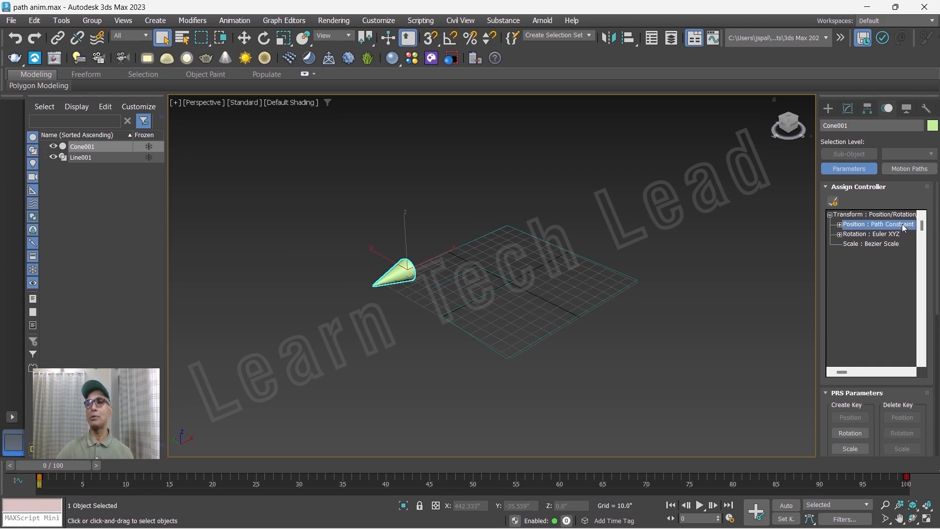
pyautogui.click(834, 201)
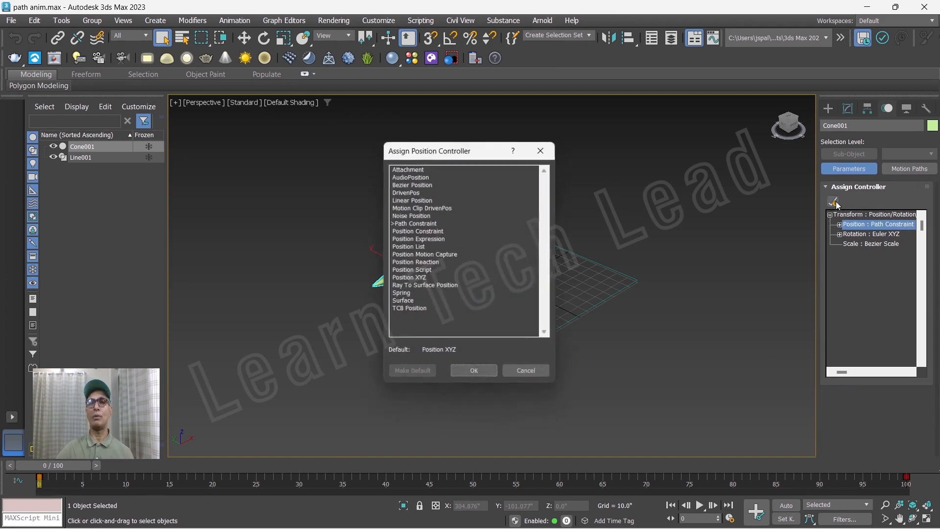
pyautogui.moveTo(460, 156); pyautogui.dragTo(670, 153)
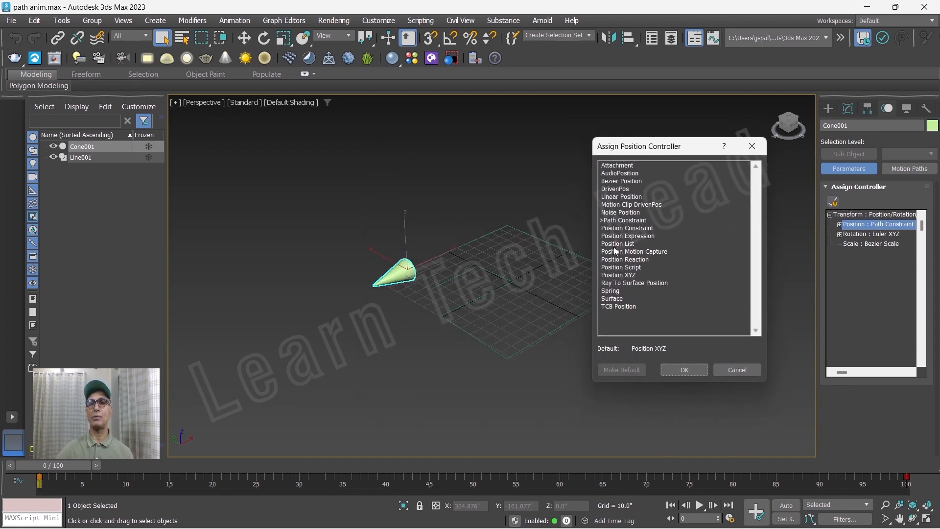
pyautogui.click(603, 222)
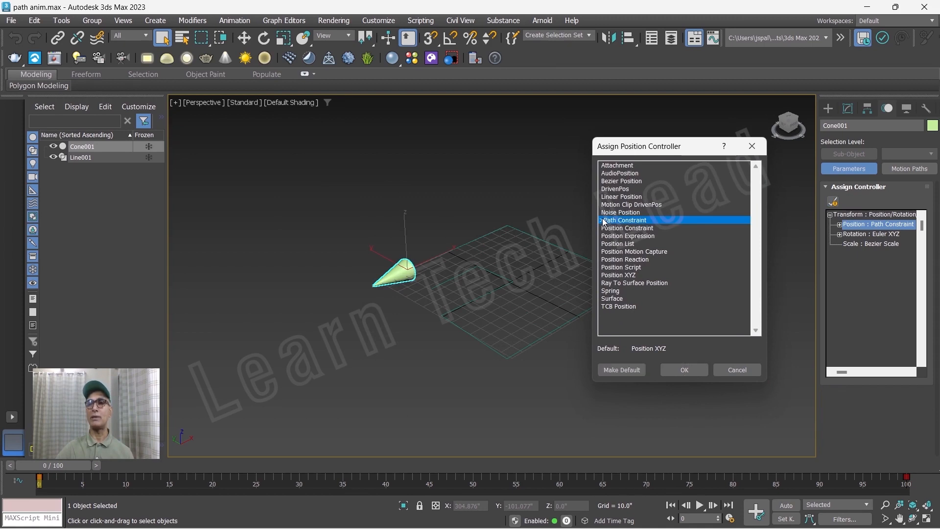
pyautogui.click(685, 370)
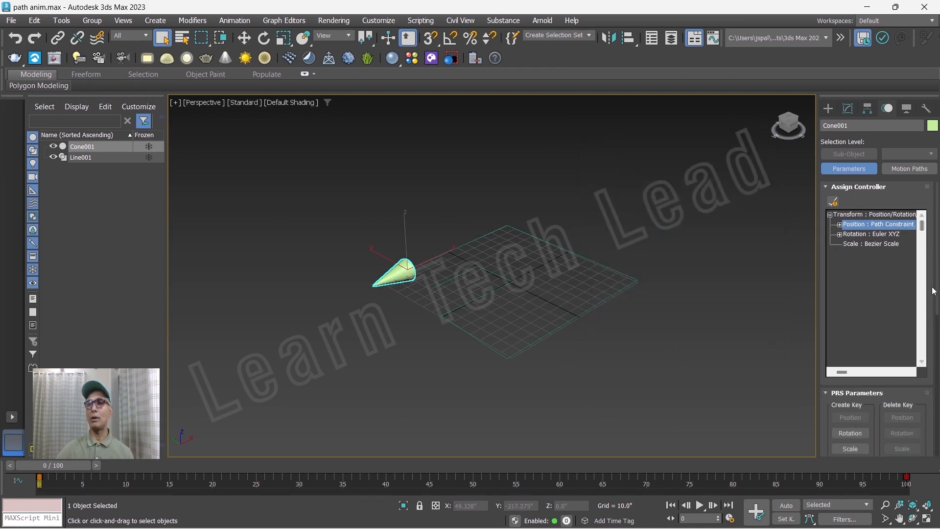
# Add Line001 as the target path of the cone's path constraint.
pyautogui.scroll(-2, 936, 291)
pyautogui.scroll(-5, 852, 275)
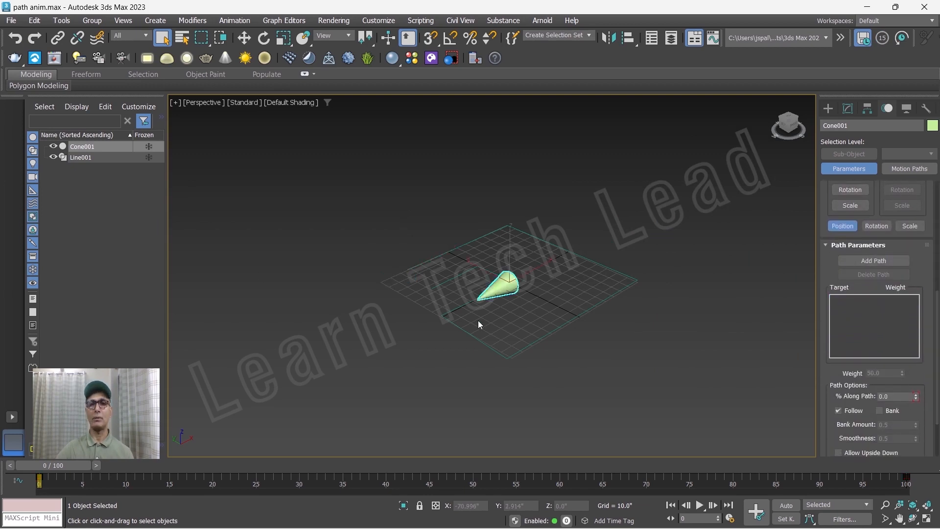
pyautogui.click(863, 261)
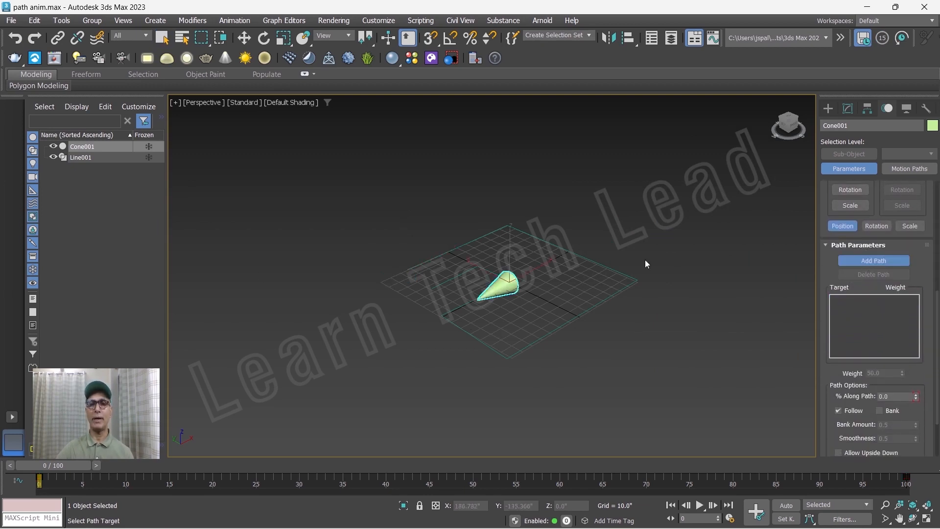
pyautogui.click(553, 333)
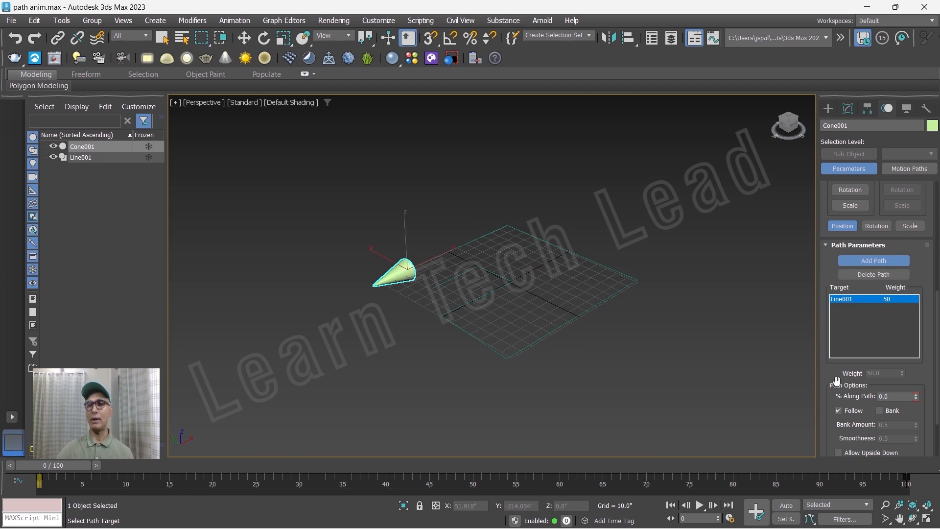
# Turn off Follow in the cone's path options and preview the animation, returning to frame 0.
pyautogui.click(838, 411)
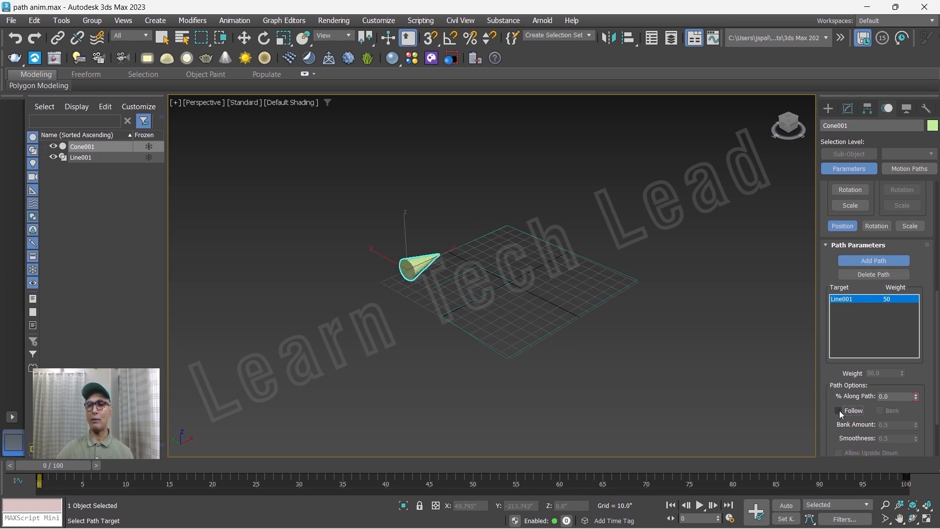
pyautogui.click(700, 506)
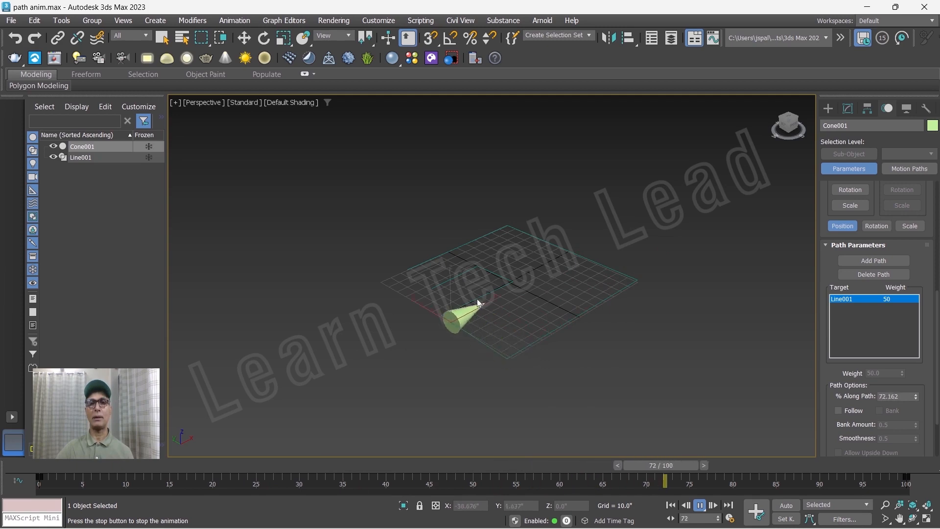
pyautogui.click(702, 509)
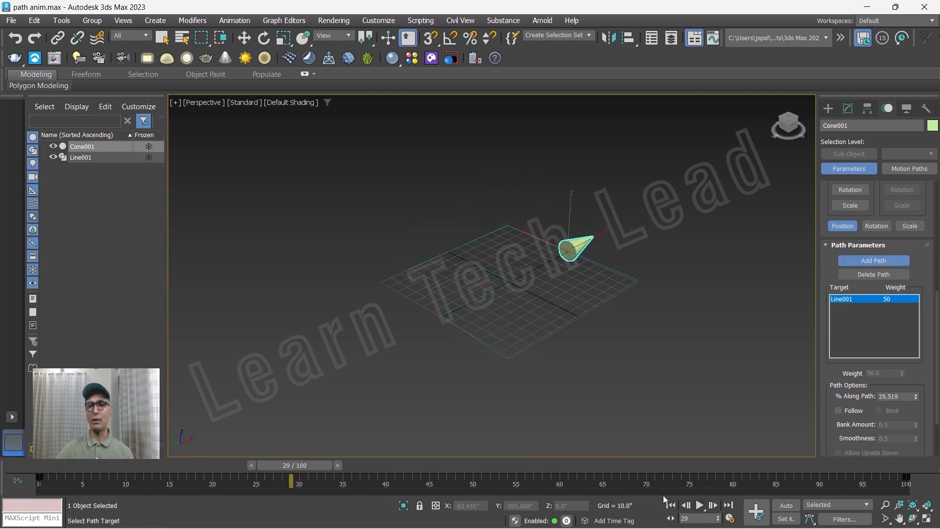
pyautogui.moveTo(274, 463); pyautogui.dragTo(50, 465)
pyautogui.click(874, 260)
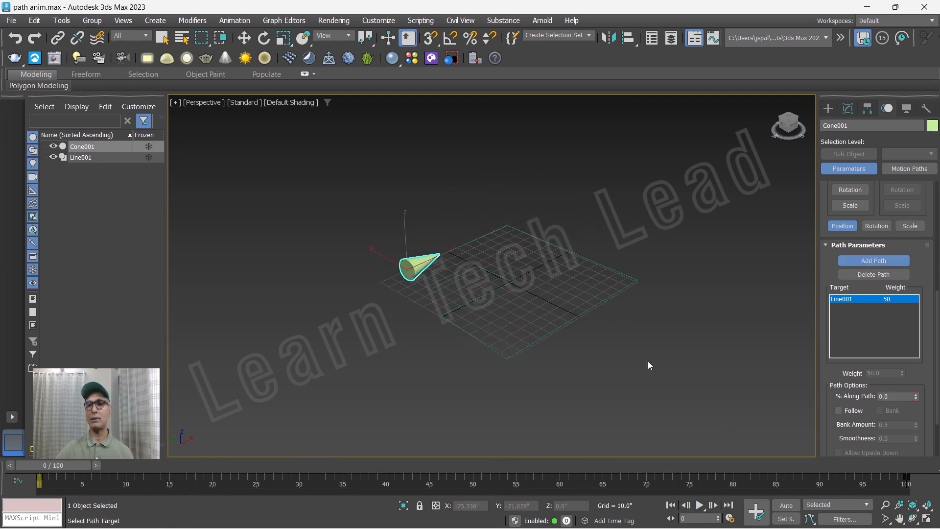
# Turn on Follow for the cone and compare its direction with the X axis unflipped and flipped, leaving Flip on.
pyautogui.click(838, 411)
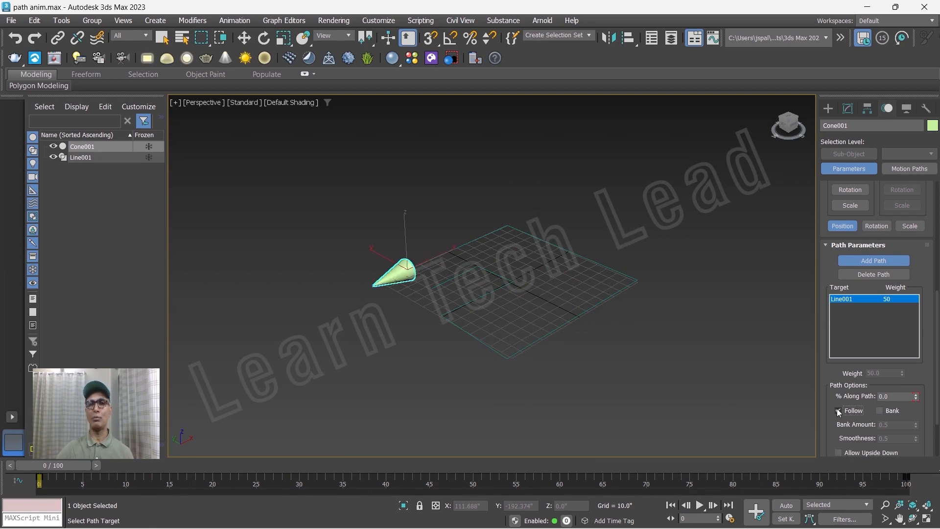
pyautogui.scroll(-1, 843, 328)
pyautogui.scroll(-1, 843, 329)
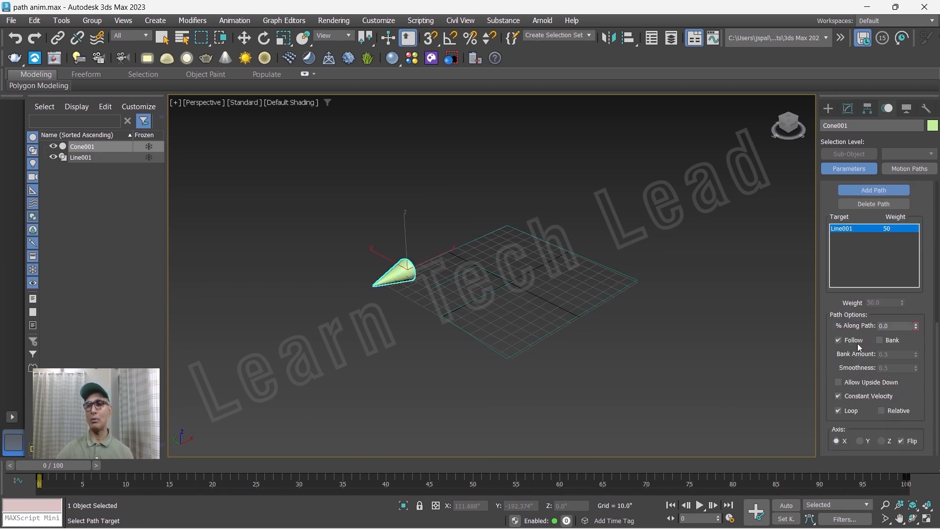
pyautogui.click(902, 440)
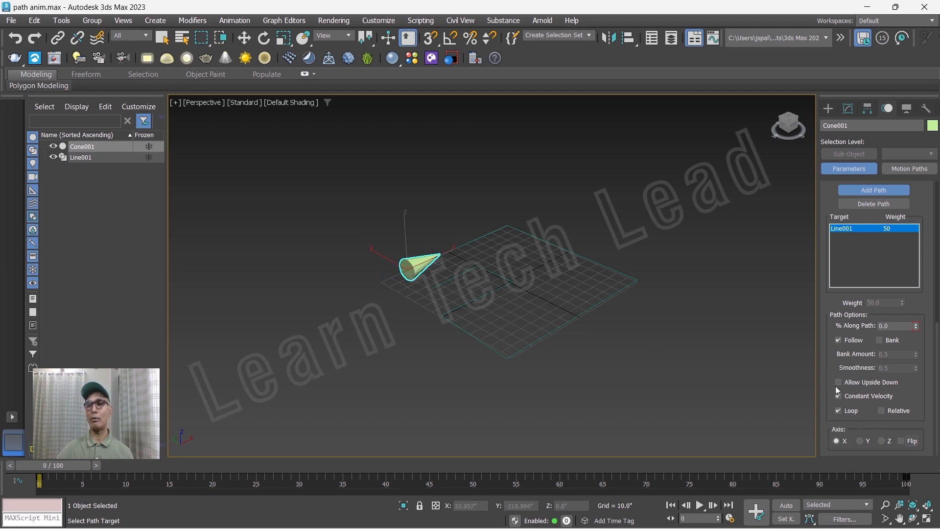
pyautogui.click(900, 440)
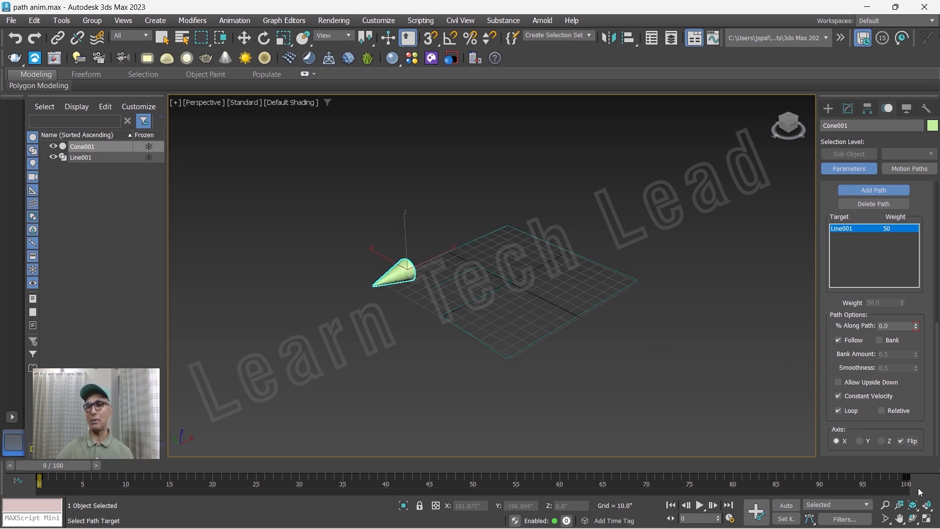
# Turn off Flip for the X axis and preview the cone's motion along the path, returning to frame 0.
pyautogui.click(901, 440)
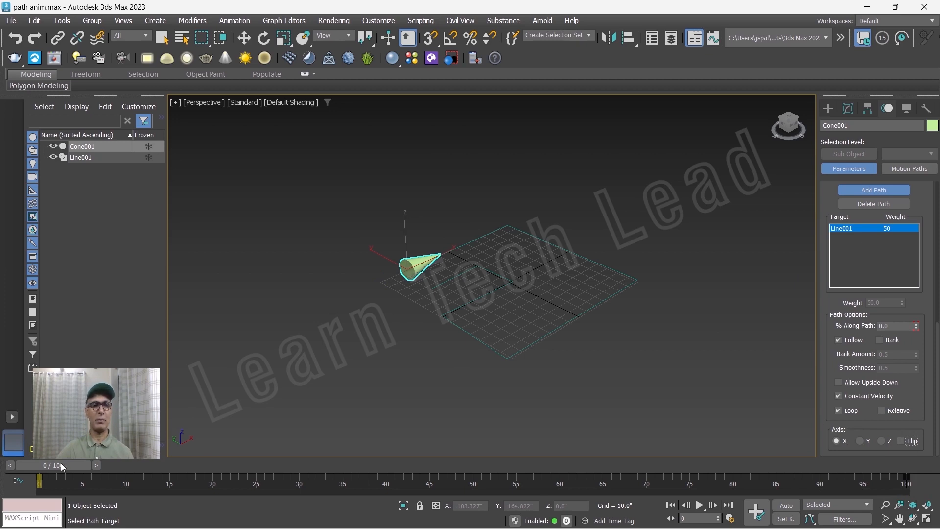
pyautogui.click(699, 506)
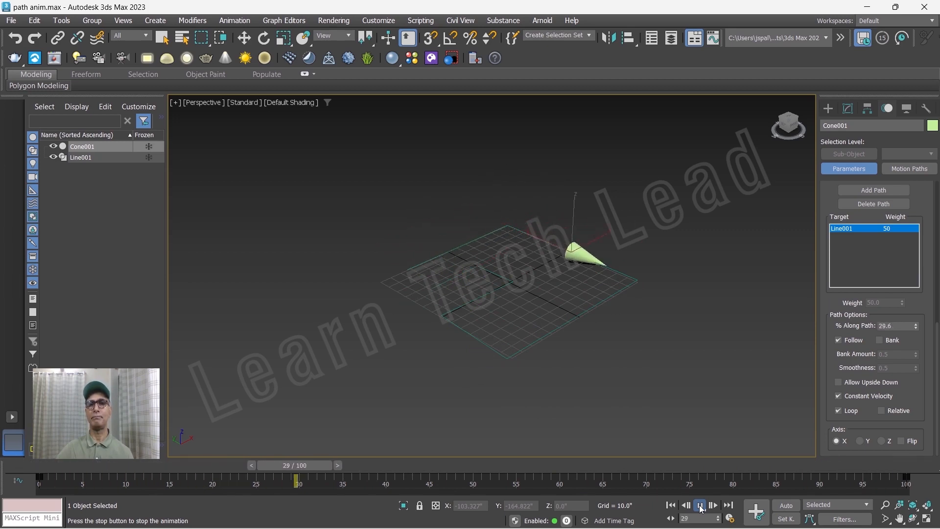
pyautogui.click(873, 190)
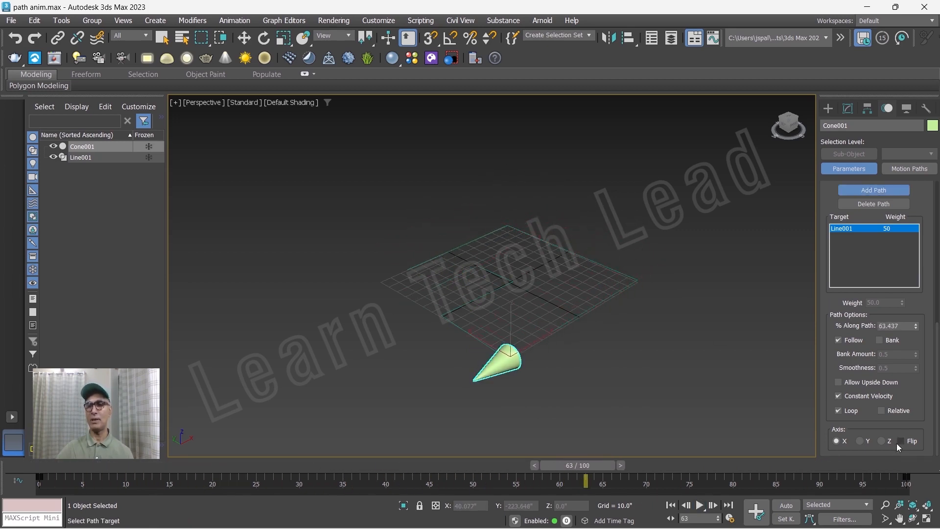
pyautogui.moveTo(583, 465); pyautogui.dragTo(63, 470)
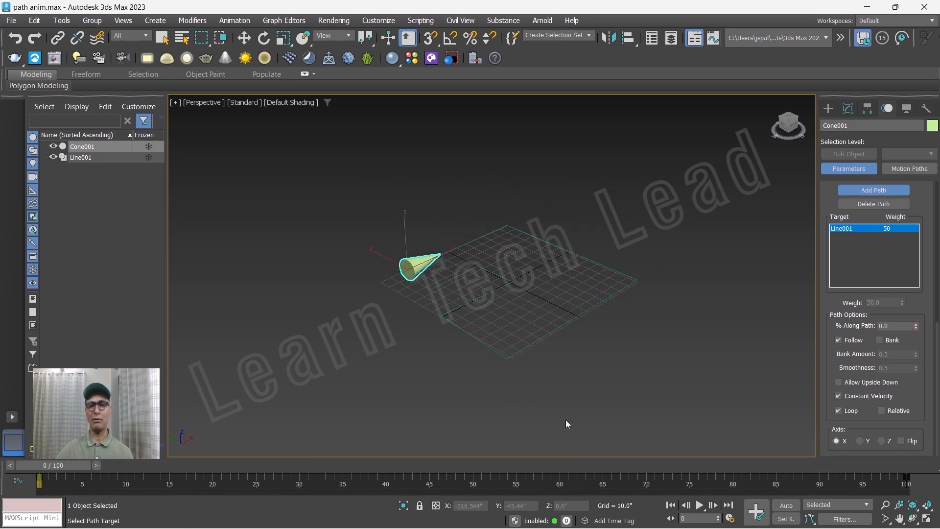
# Turn on Flip for the X axis and play the animation to check the cone's direction.
pyautogui.click(901, 440)
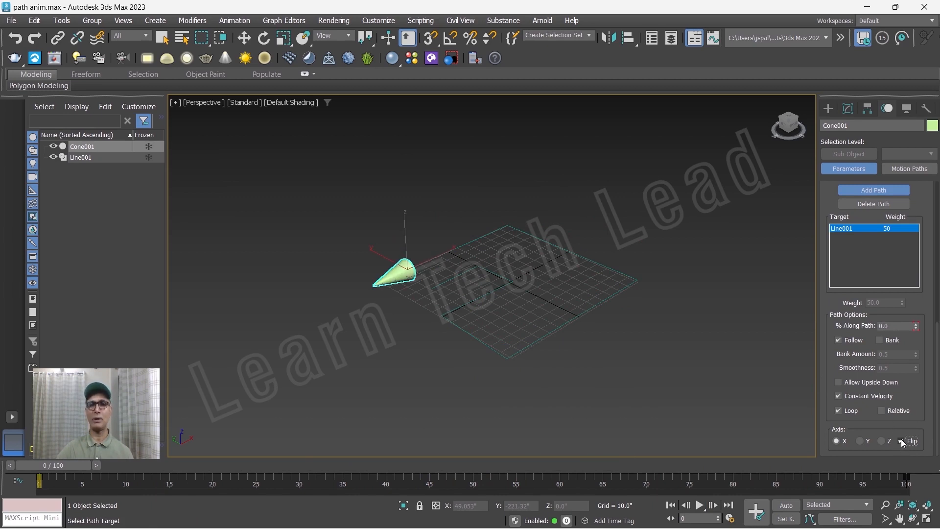
pyautogui.click(700, 506)
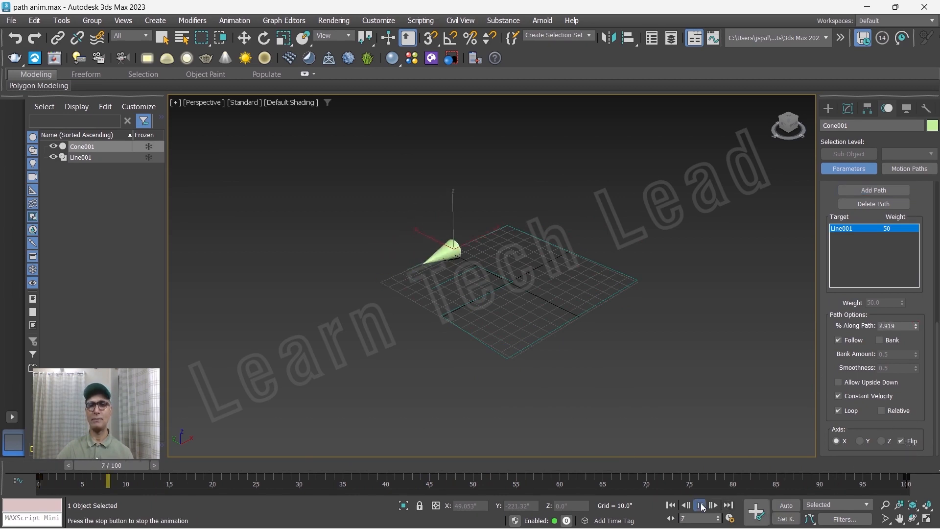
pyautogui.click(701, 505)
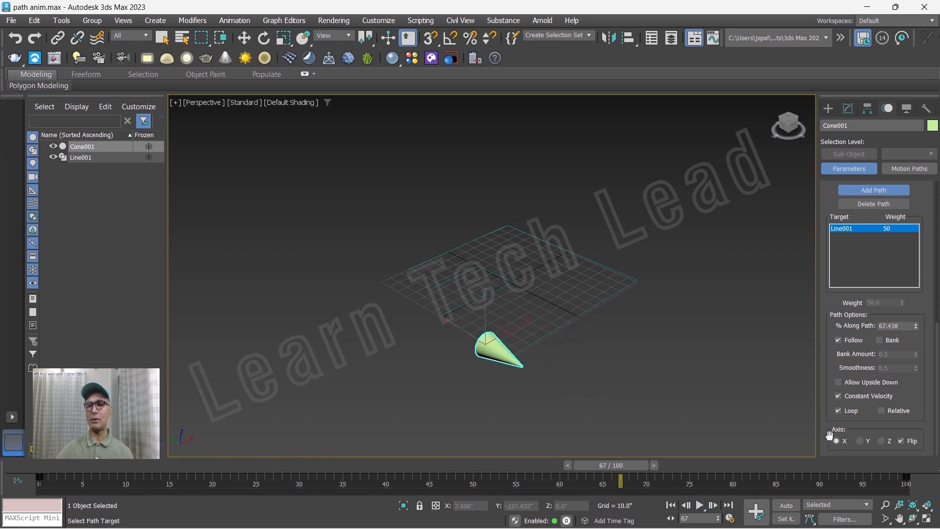
# Set the path constraint's axis to Y and preview the cone's orientation along the path.
pyautogui.click(858, 442)
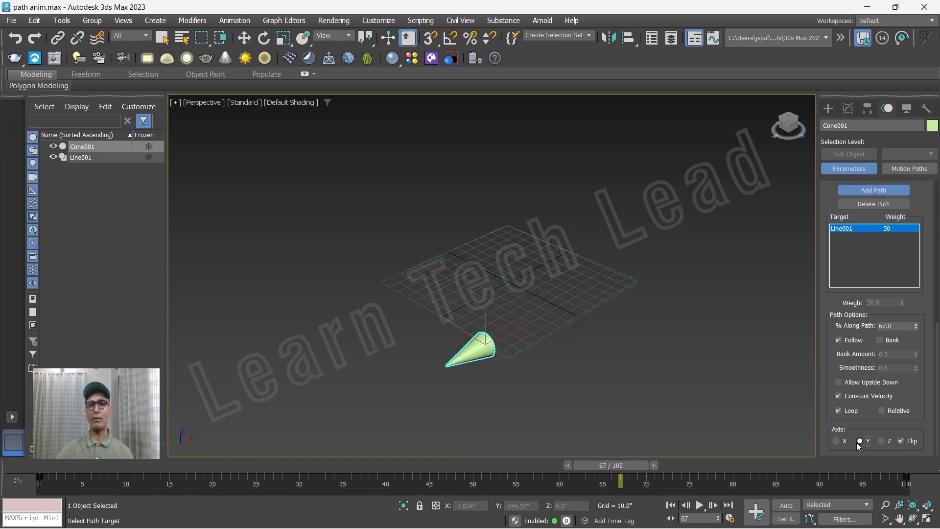
pyautogui.click(701, 505)
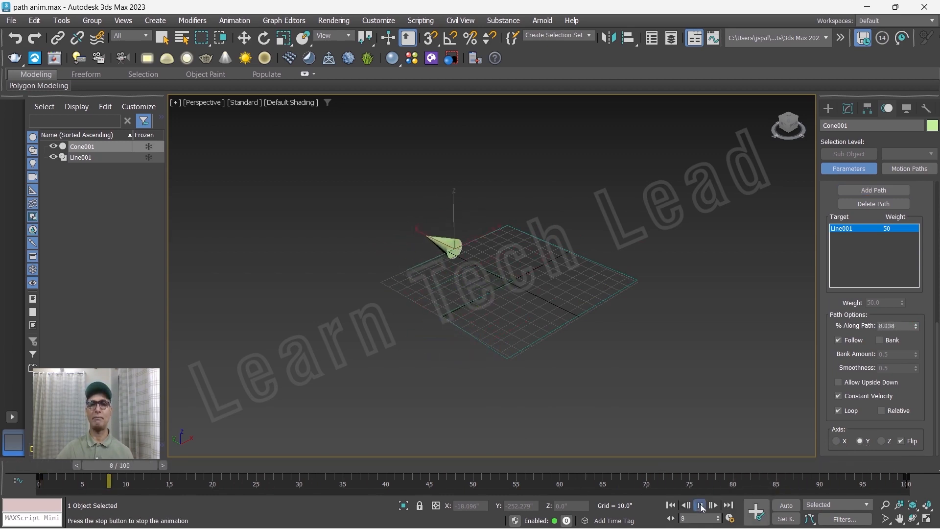
pyautogui.click(701, 506)
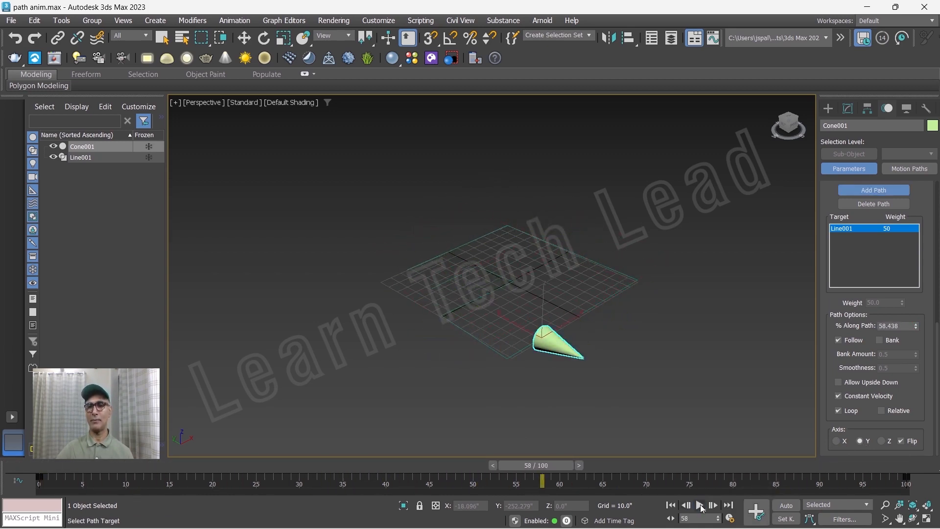
# Set the path constraint's axis to Z and preview the cone's orientation along the path.
pyautogui.click(881, 441)
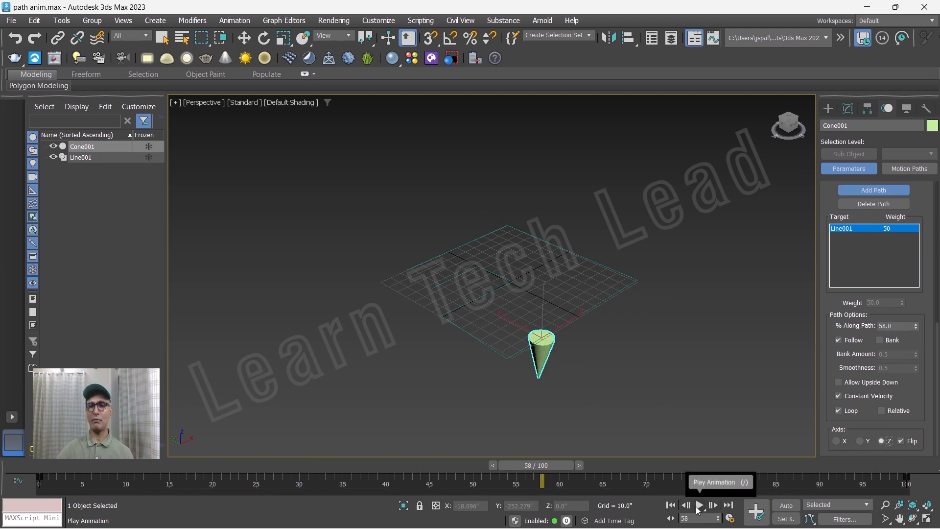
pyautogui.click(697, 506)
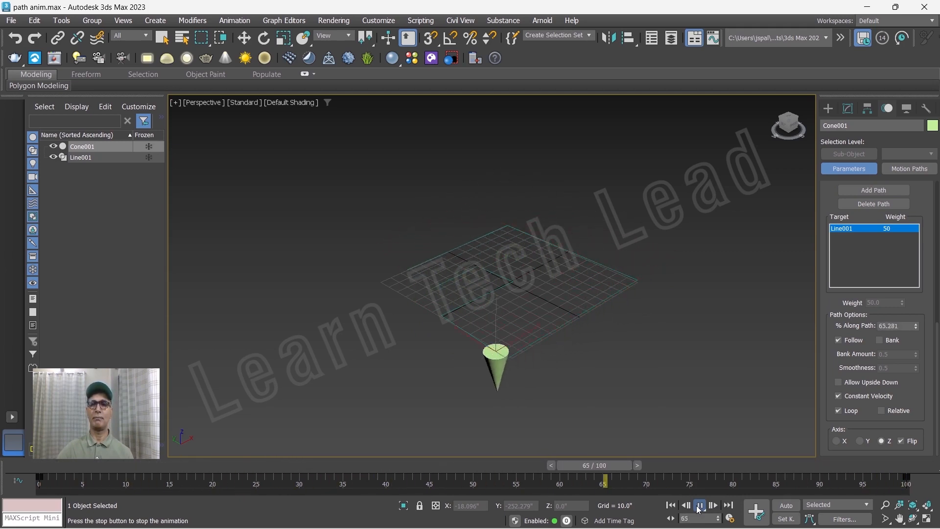
pyautogui.click(699, 505)
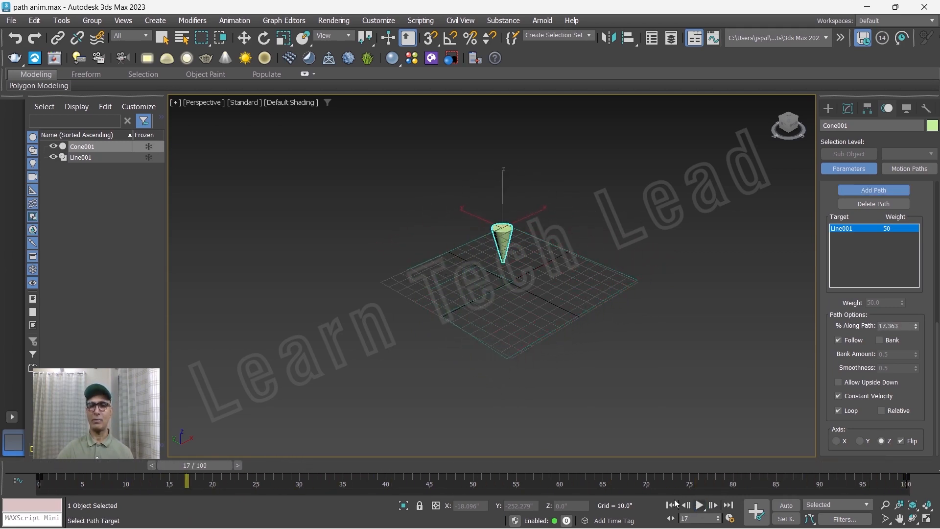
# Return the cone animation to frame 0 and open the scene file path anim 2.max.
pyautogui.moveTo(207, 468); pyautogui.dragTo(22, 490)
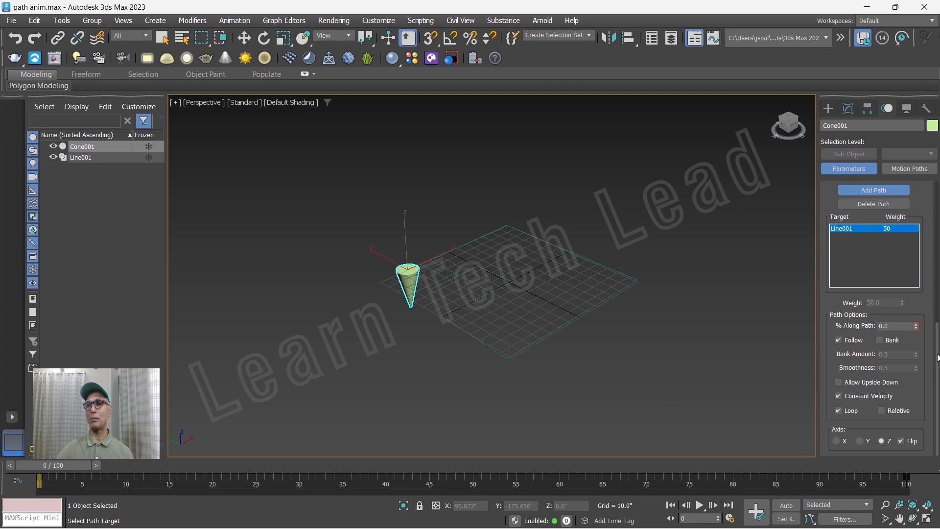
pyautogui.moveTo(937, 354); pyautogui.dragTo(939, 373)
pyautogui.moveTo(939, 465); pyautogui.dragTo(939, 208)
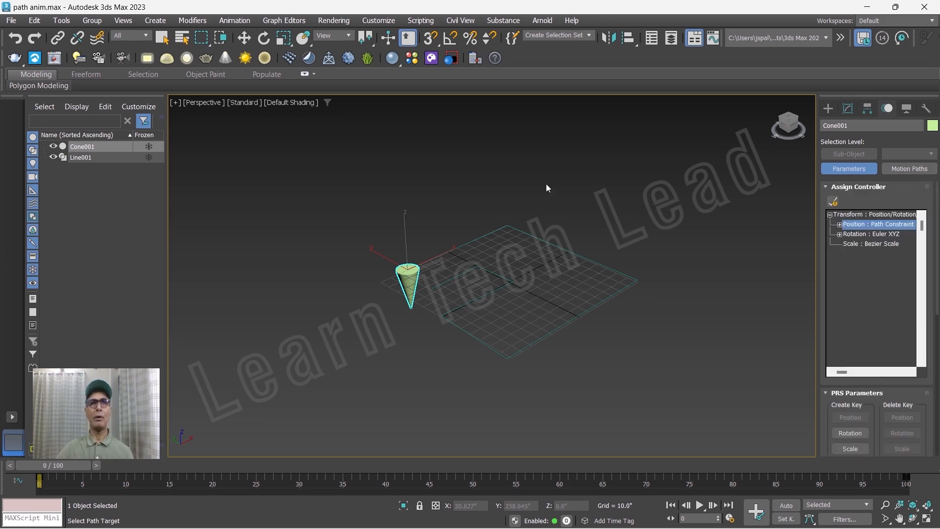
pyautogui.click(12, 21)
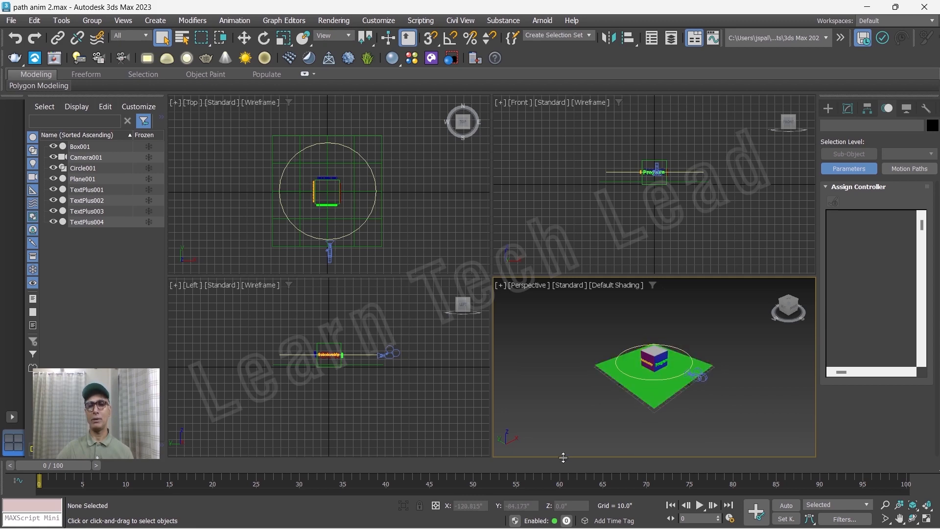
# Preview the scene's animation and inspect the options for Camera001's Position track, leaving its controller as it is.
pyautogui.moveTo(64, 466); pyautogui.dragTo(39, 466)
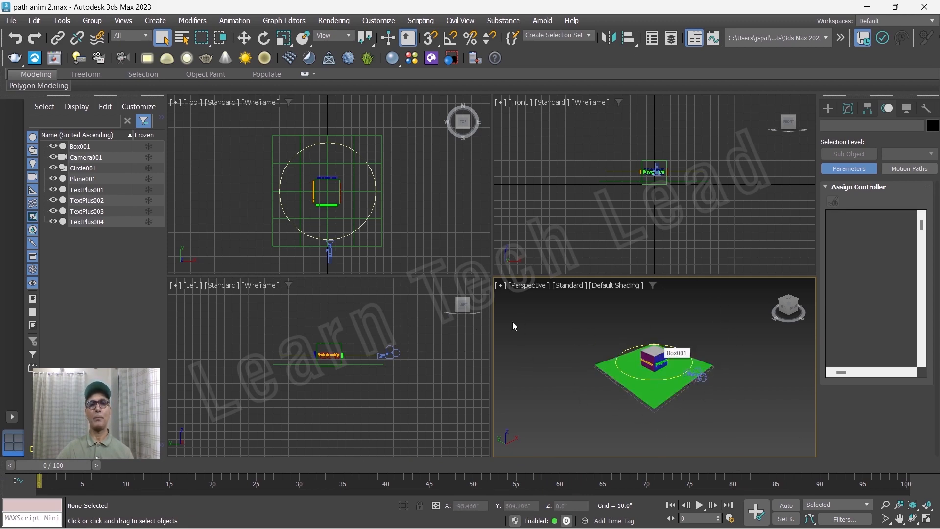
pyautogui.click(329, 253)
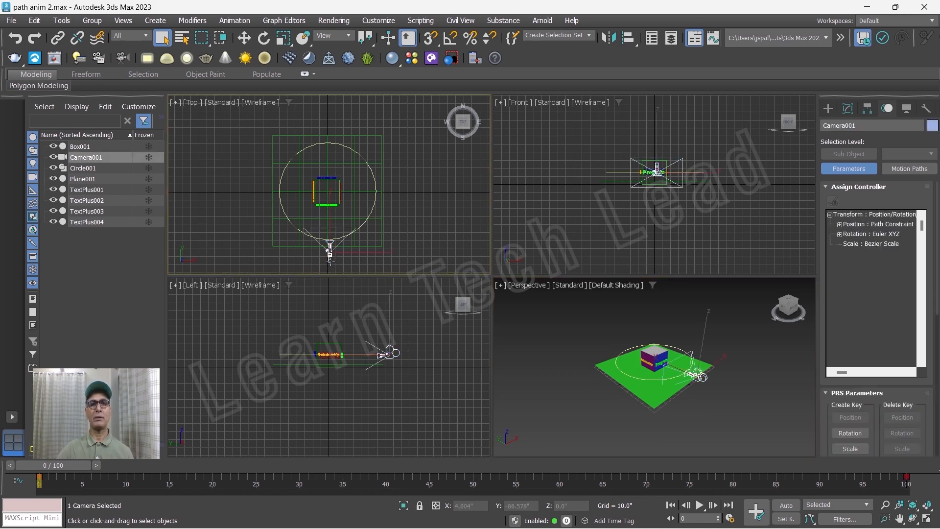
pyautogui.click(887, 226)
pyautogui.rightClick(886, 229)
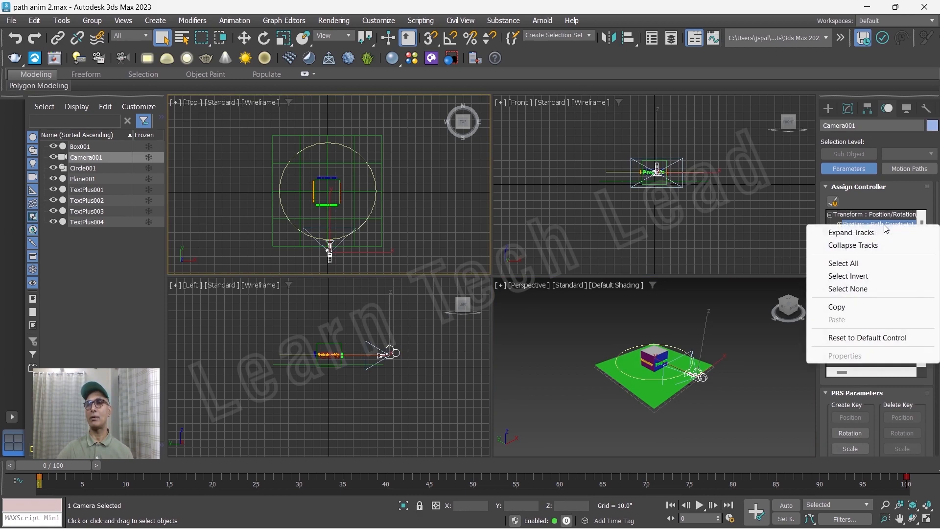
pyautogui.click(782, 246)
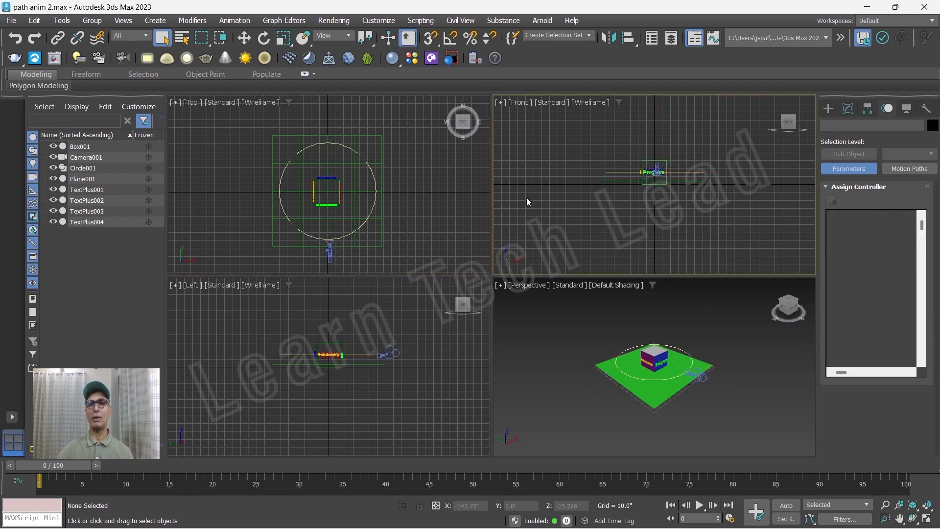
# Select Camera001 and examine the path parameters and sub-tracks of its Position controller.
pyautogui.click(329, 254)
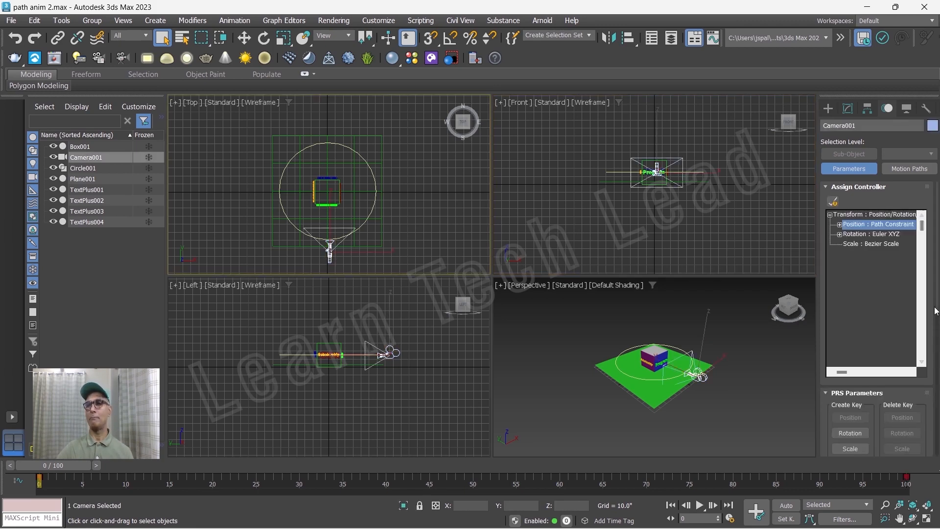
pyautogui.scroll(-5, 935, 310)
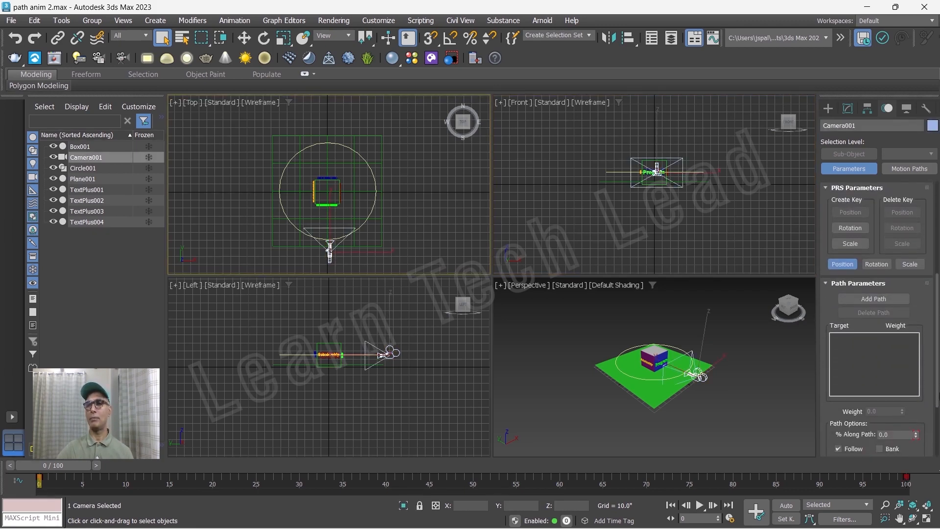
pyautogui.scroll(5, 860, 252)
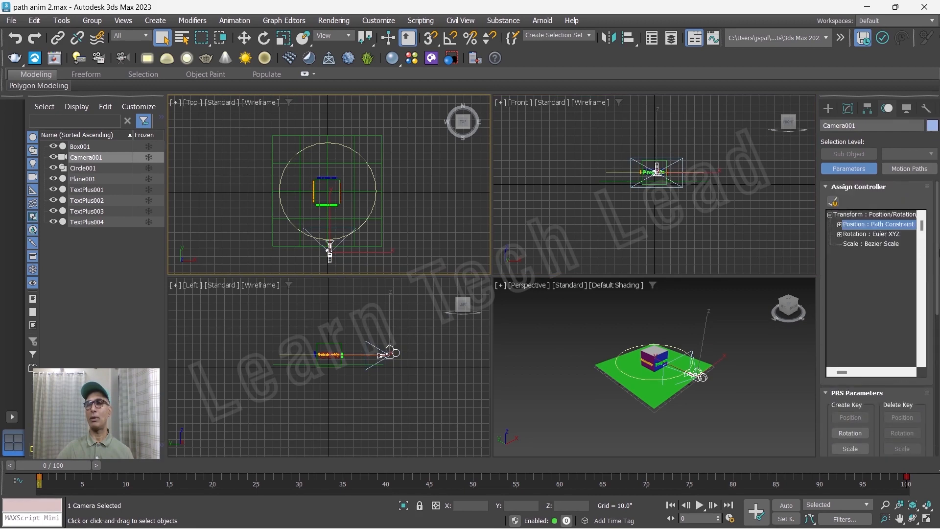
pyautogui.click(840, 225)
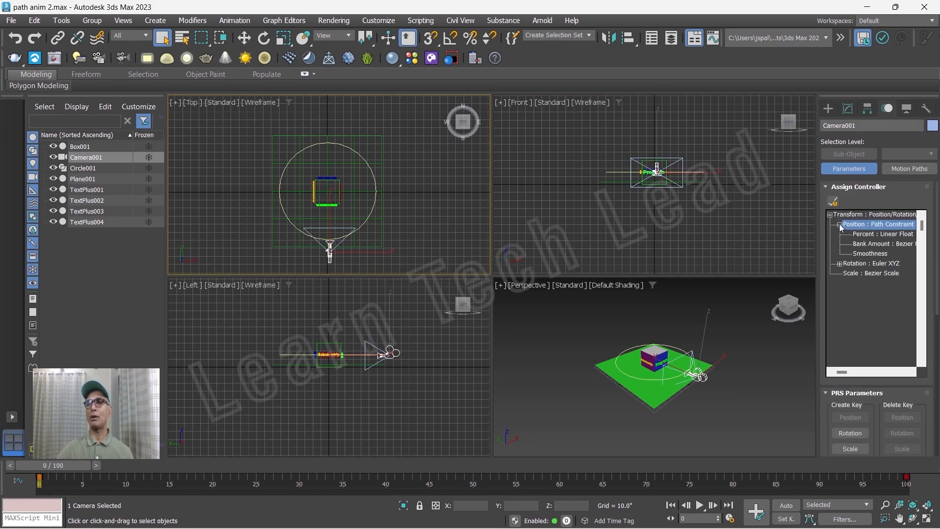
pyautogui.click(840, 224)
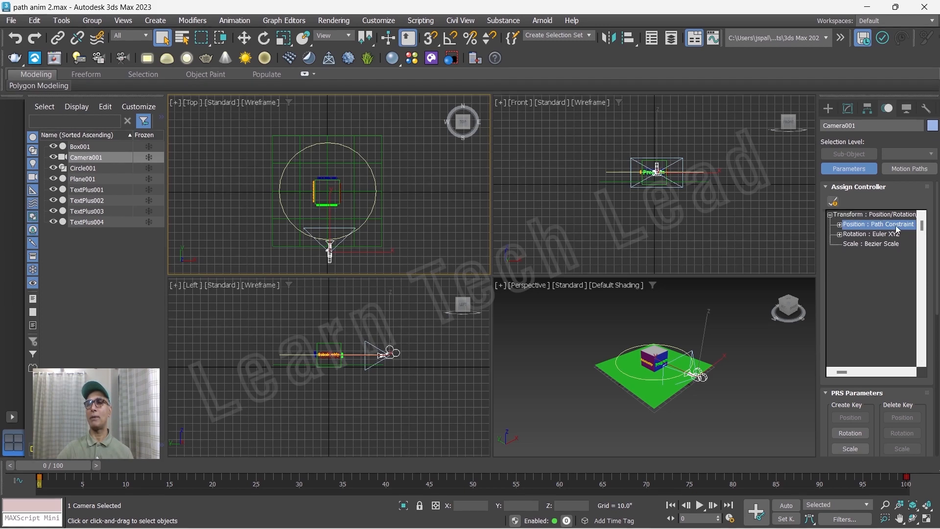
# Assign a new Path Constraint to Camera001's position and make Path Constraint the default position controller.
pyautogui.click(833, 201)
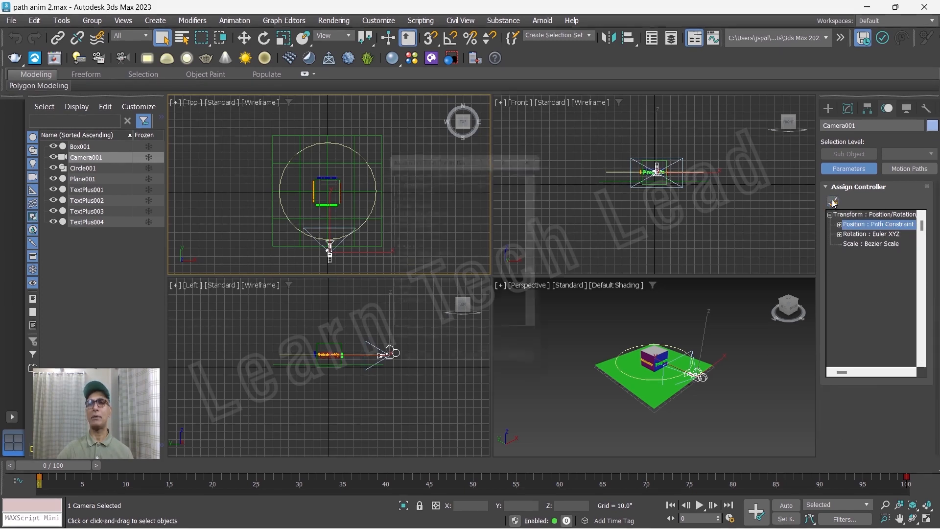
pyautogui.click(394, 224)
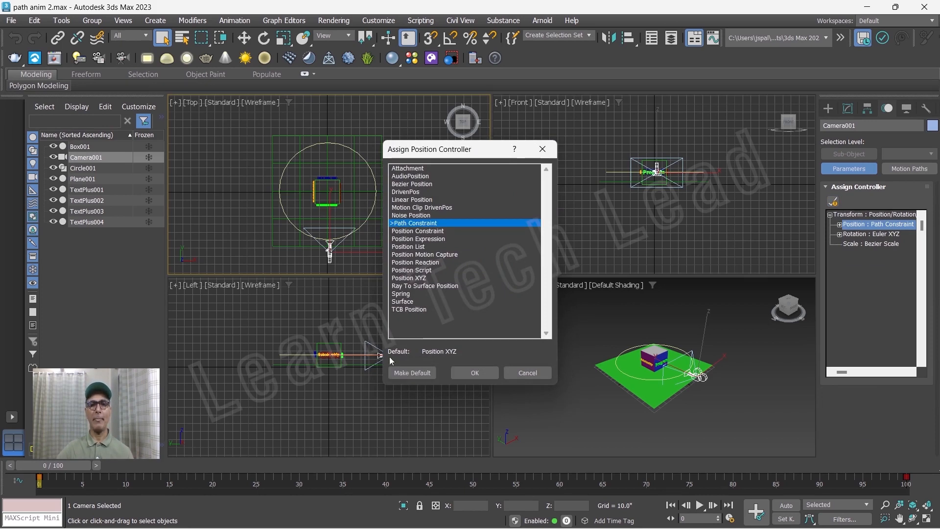
pyautogui.click(406, 374)
pyautogui.click(509, 284)
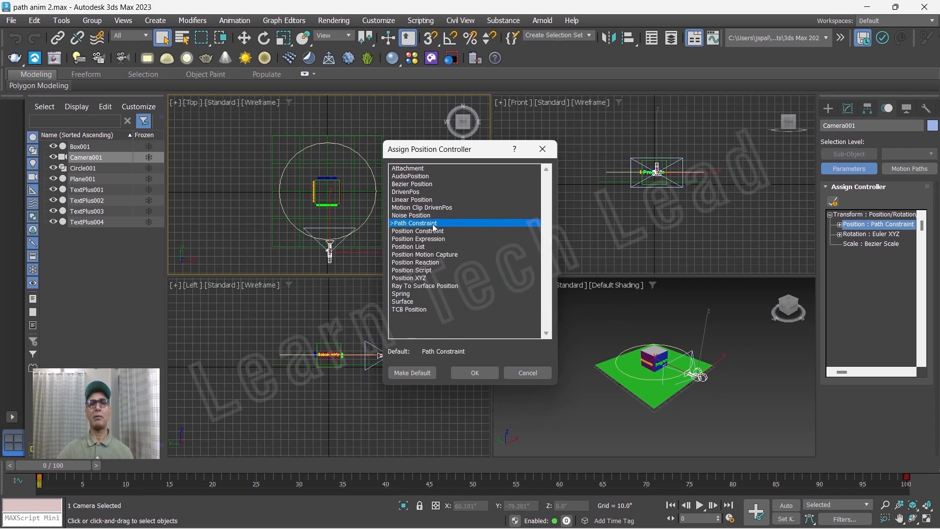
pyautogui.click(475, 373)
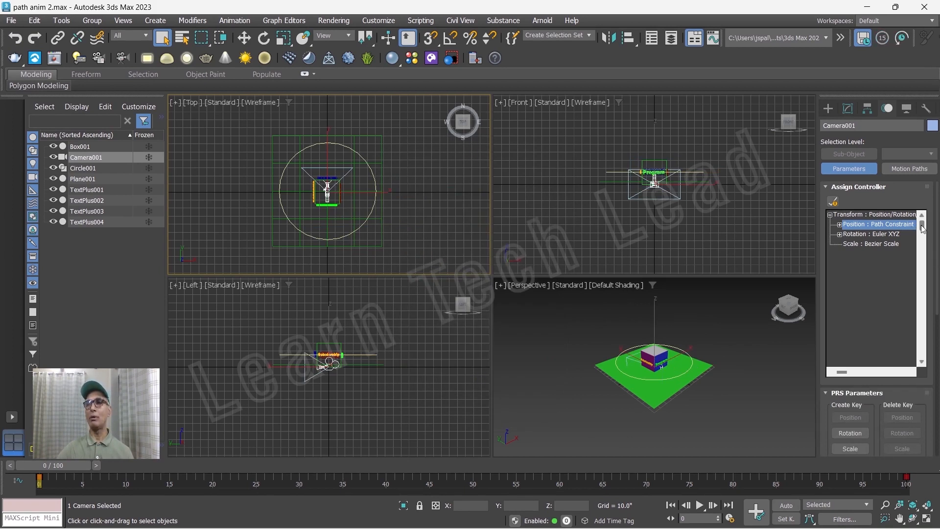
# Add Circle001 as the path target of Camera001's constraint and preview the camera's motion around it.
pyautogui.scroll(-5, 883, 415)
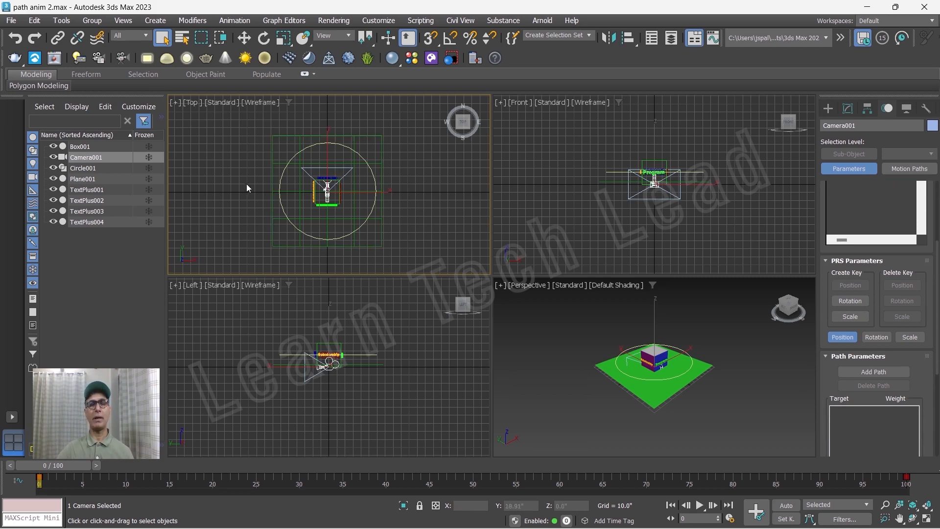
pyautogui.click(872, 373)
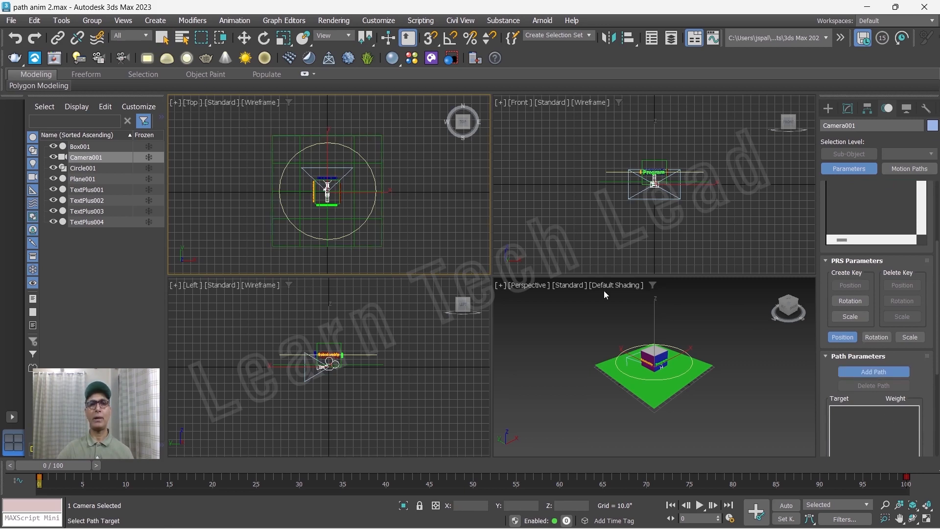
pyautogui.click(336, 238)
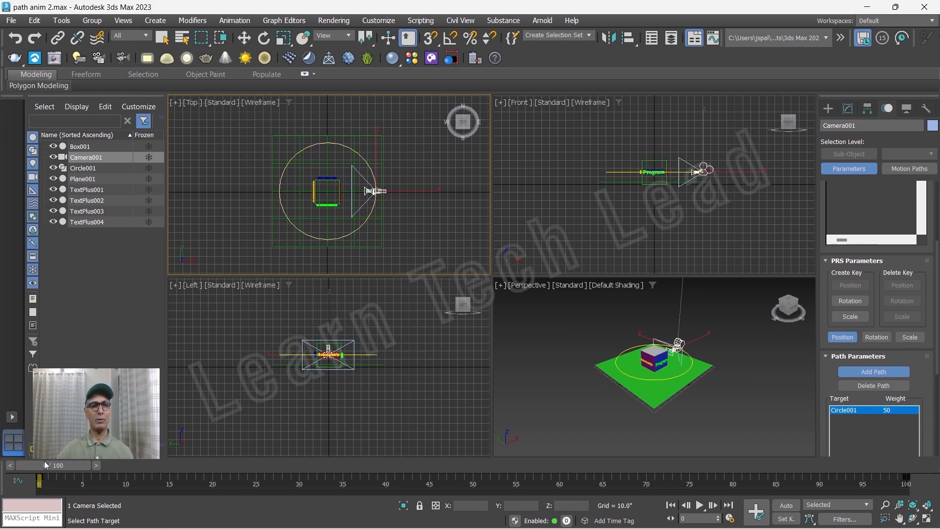
pyautogui.moveTo(49, 467); pyautogui.dragTo(14, 442)
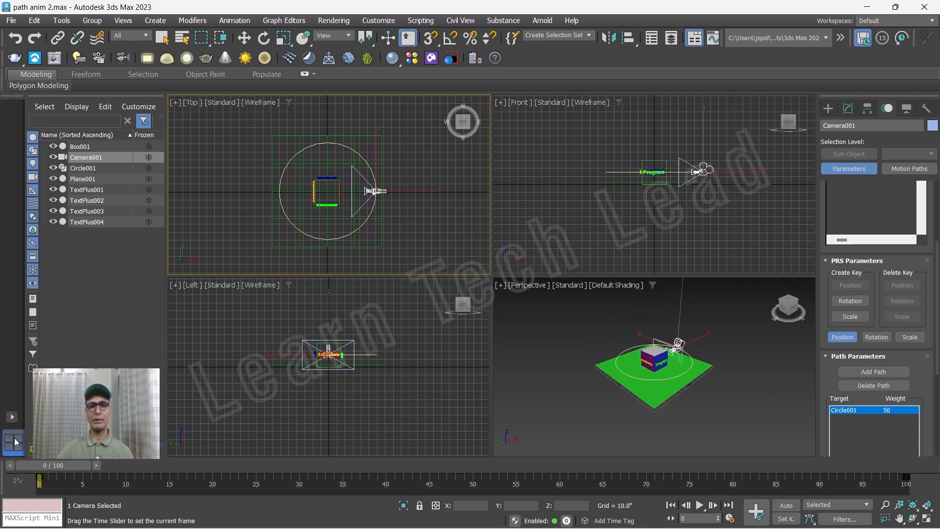
# Turn off Follow in the camera's path options and play the animation to check its orientation.
pyautogui.scroll(-5, 939, 294)
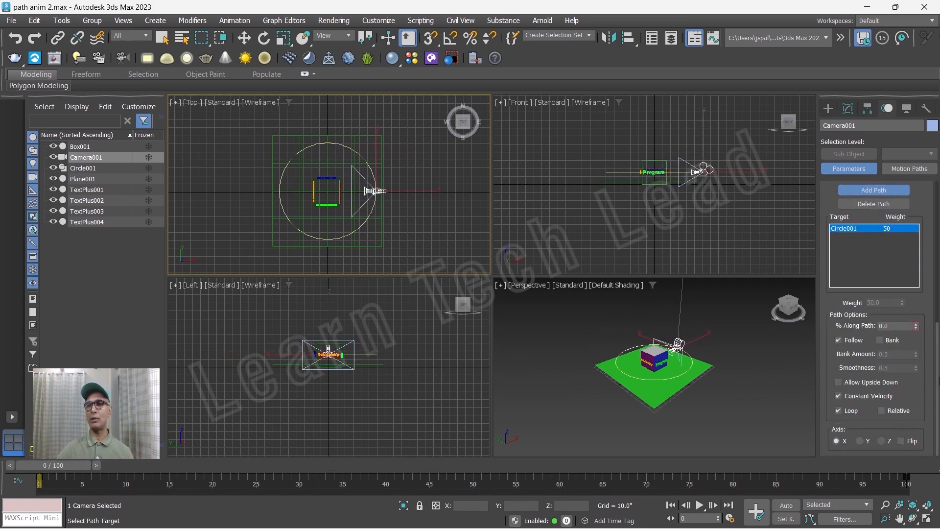
pyautogui.click(839, 341)
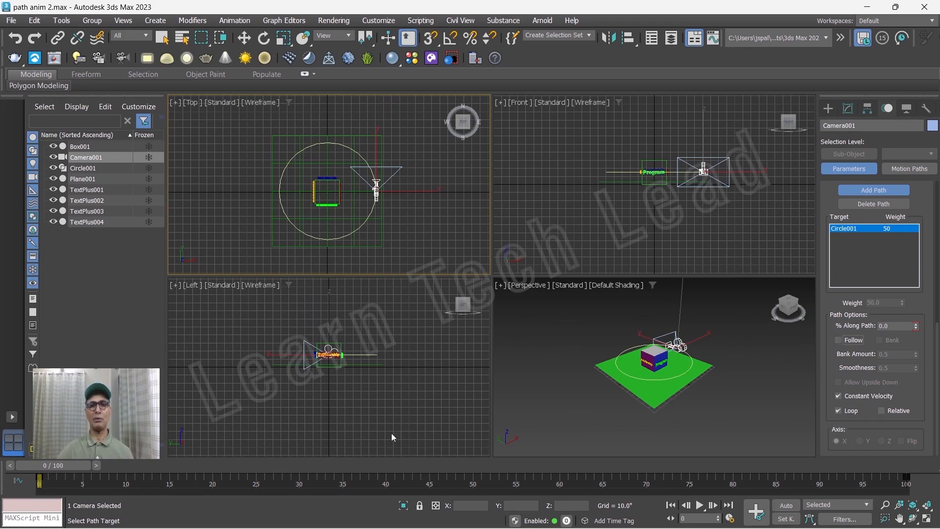
pyautogui.click(698, 504)
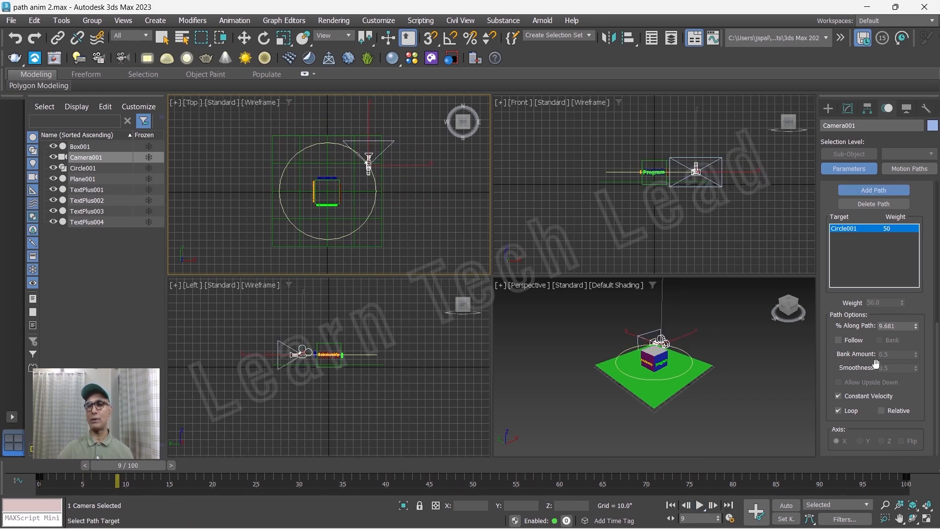
# Turn on Follow and Bank for the camera's path constraint and preview the motion, returning to frame 0.
pyautogui.click(839, 340)
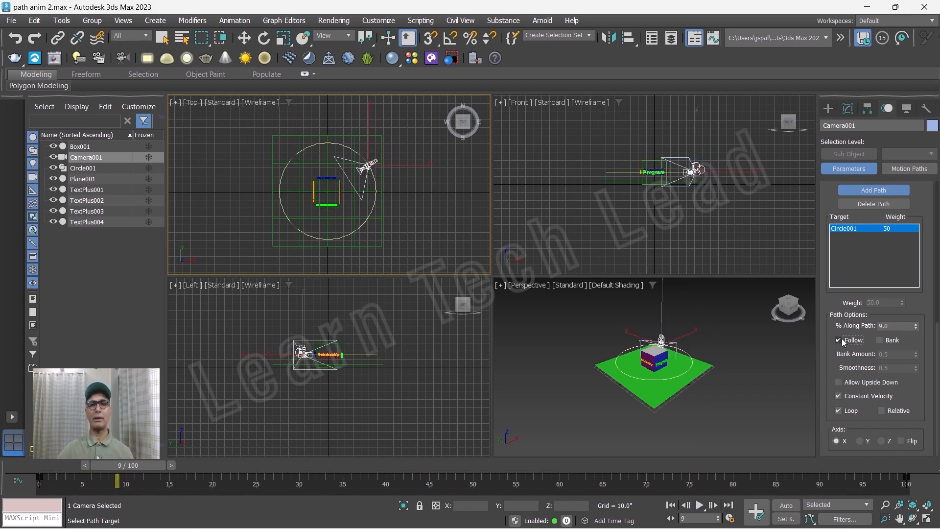
pyautogui.click(880, 340)
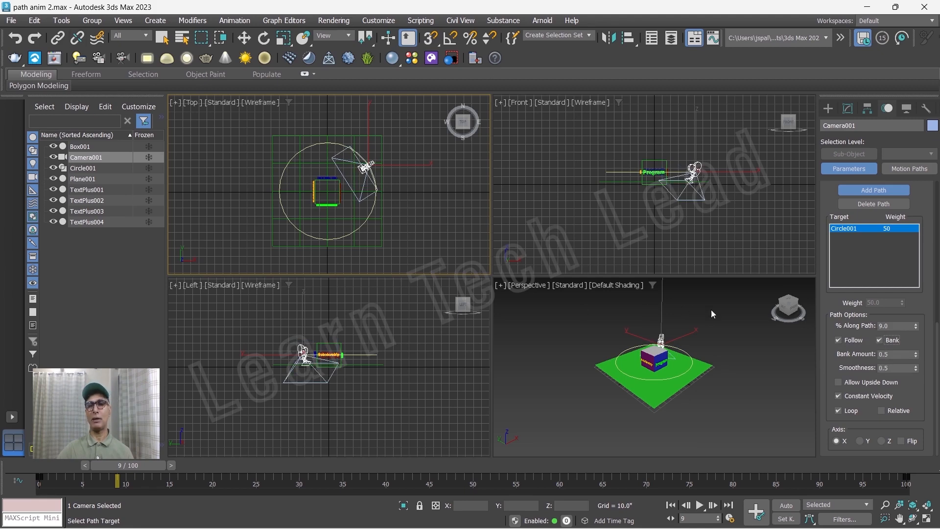
pyautogui.moveTo(124, 465); pyautogui.dragTo(17, 456)
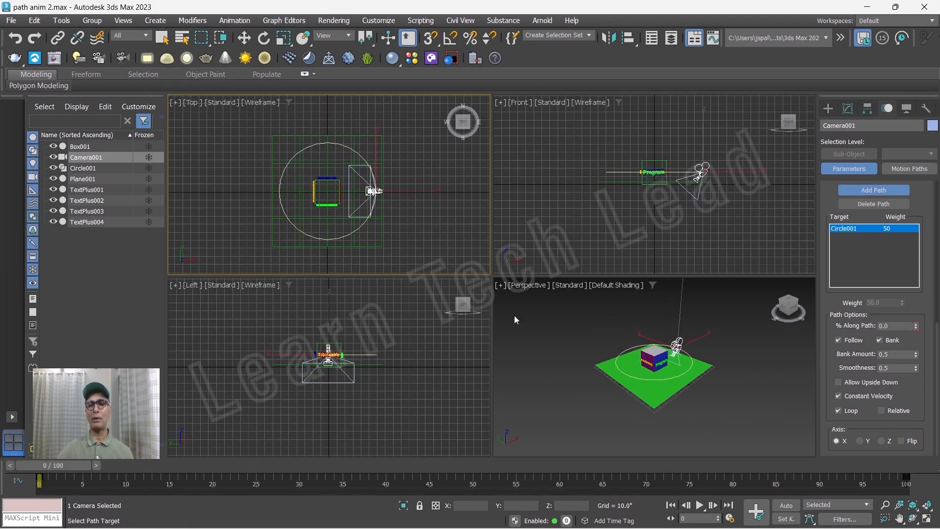
# Switch the Perspective viewport to the Camera001 view and play the banked animation in the camera and Top views.
pyautogui.click(526, 286)
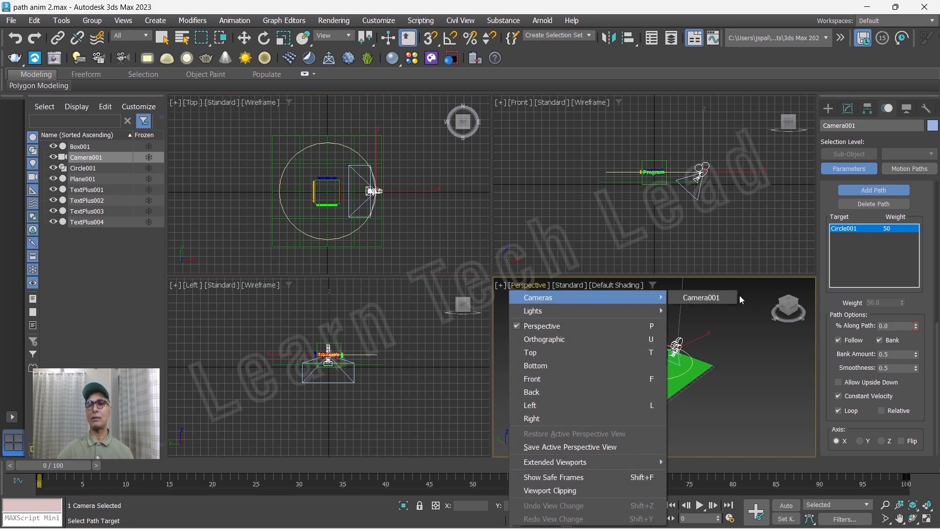
pyautogui.click(719, 297)
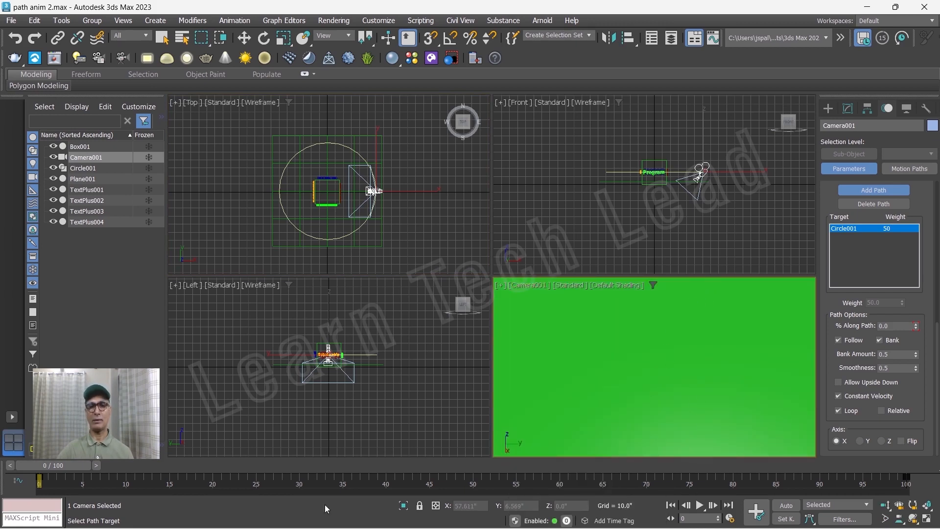
pyautogui.click(703, 506)
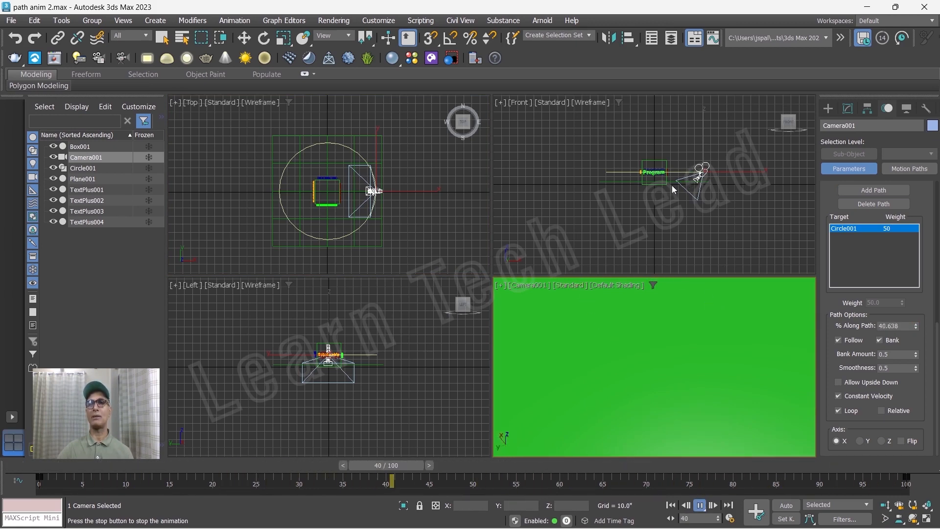
pyautogui.rightClick(399, 245)
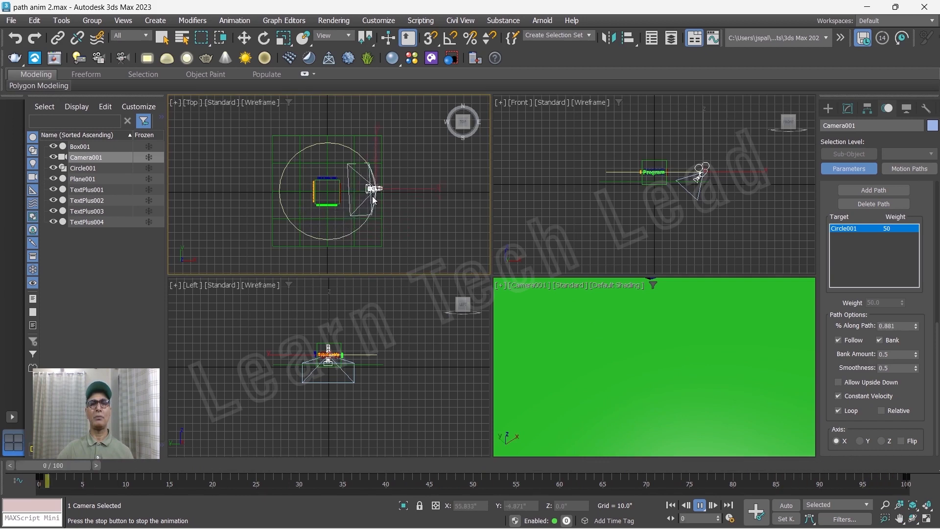
# Turn off Bank in the camera's path options, stop playback and return to frame 0.
pyautogui.click(880, 340)
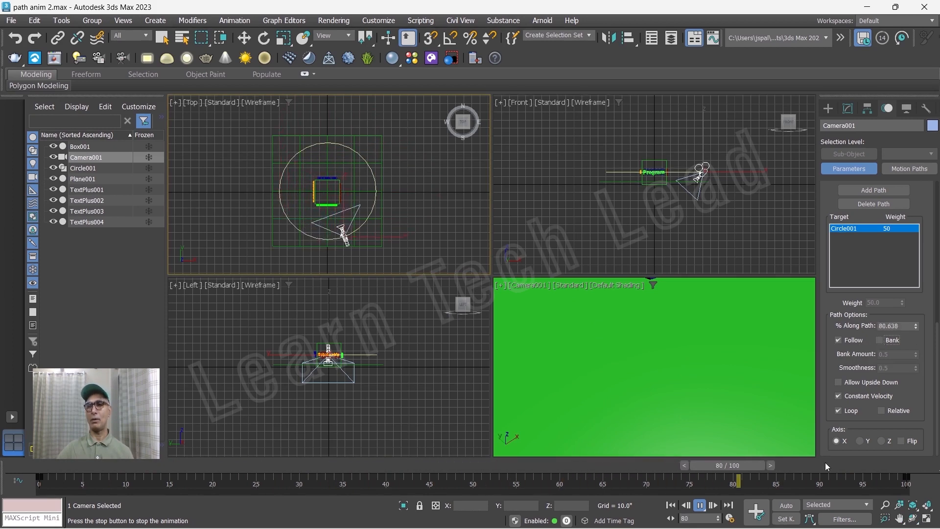
pyautogui.click(700, 507)
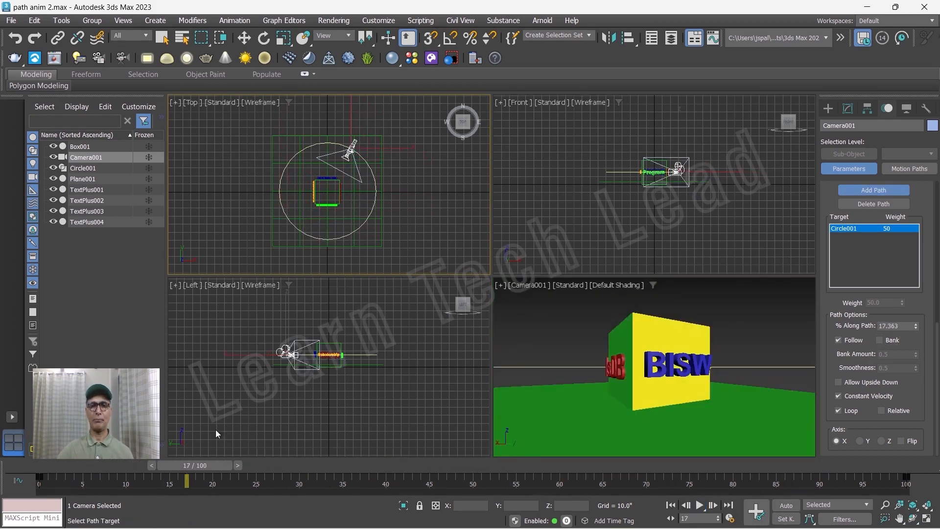
pyautogui.moveTo(189, 465); pyautogui.dragTo(2, 483)
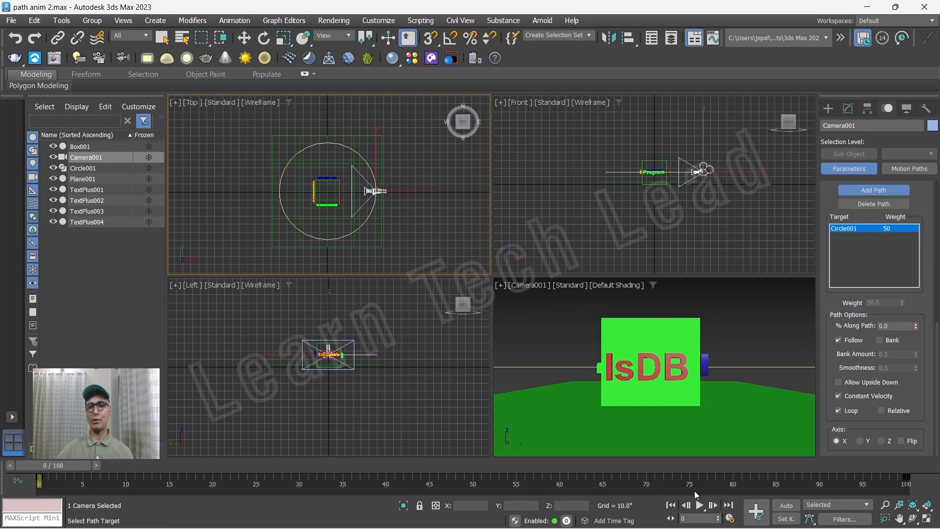
# Play the animation through the Camera001 view to check how the camera circles the box, then stop playback.
pyautogui.click(700, 507)
pyautogui.click(738, 328)
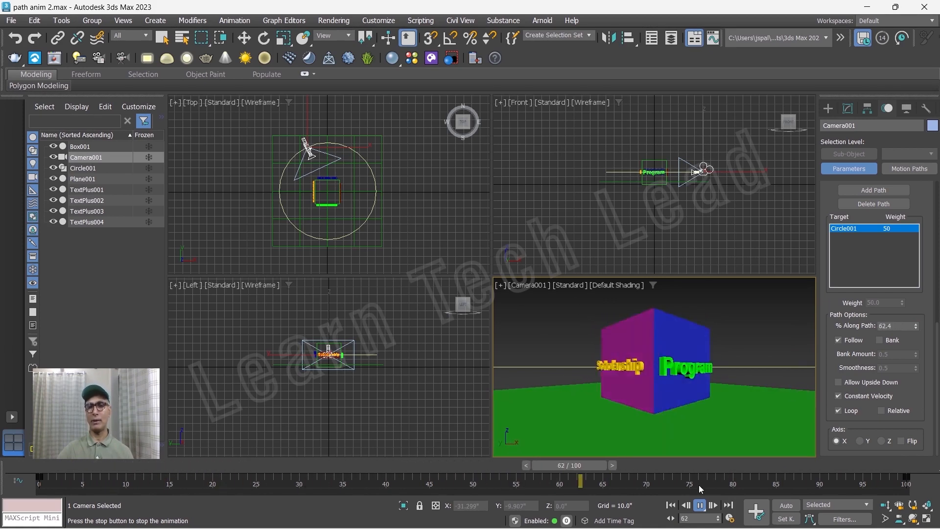
pyautogui.click(700, 505)
# Return the animation to frame 1, set the camera's path constraint axis to Y and play the motion.
pyautogui.moveTo(723, 465); pyautogui.dragTo(55, 461)
pyautogui.click(863, 442)
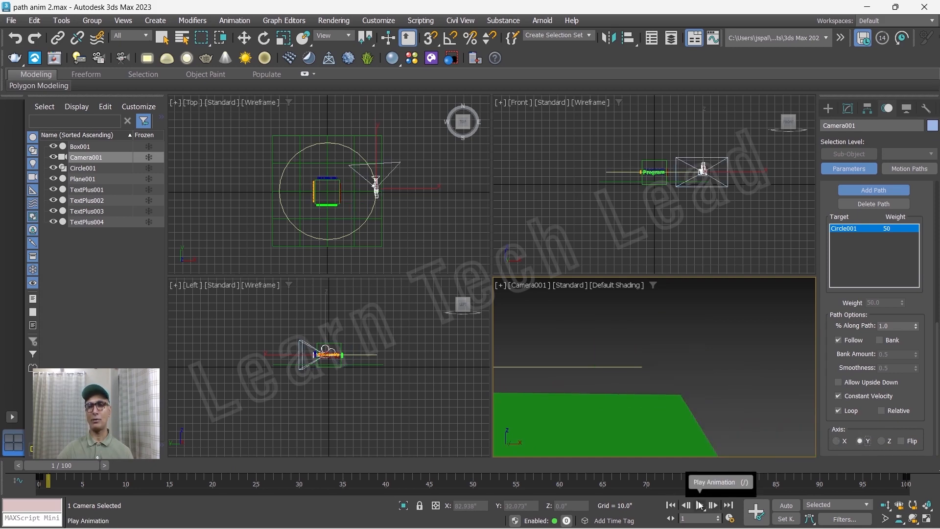
pyautogui.click(699, 504)
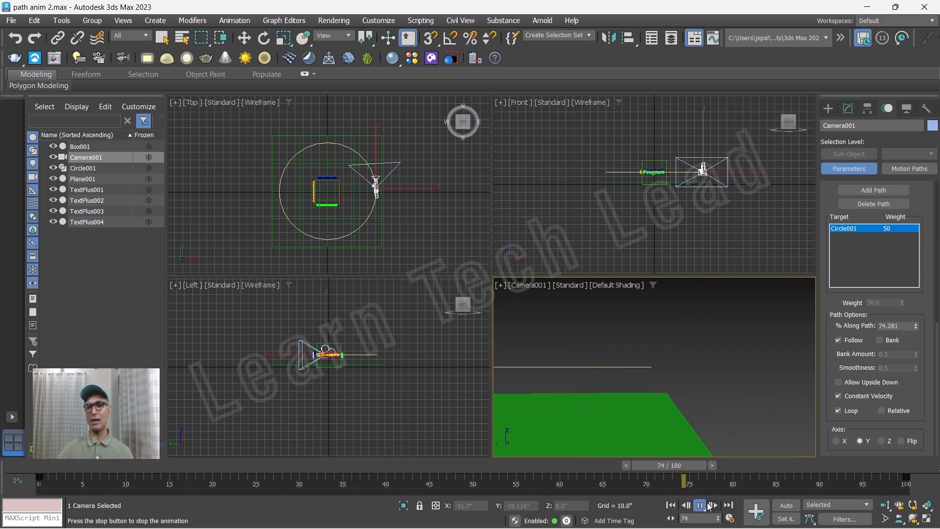
# Set the camera's path constraint axis to Z and watch the playback in the Top, Front, Left and Camera001 views.
pyautogui.click(885, 441)
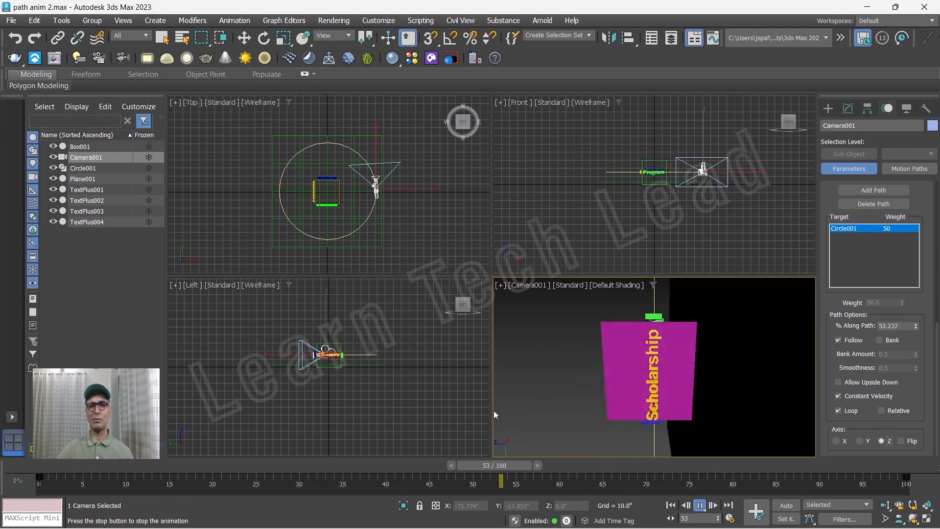
pyautogui.rightClick(447, 228)
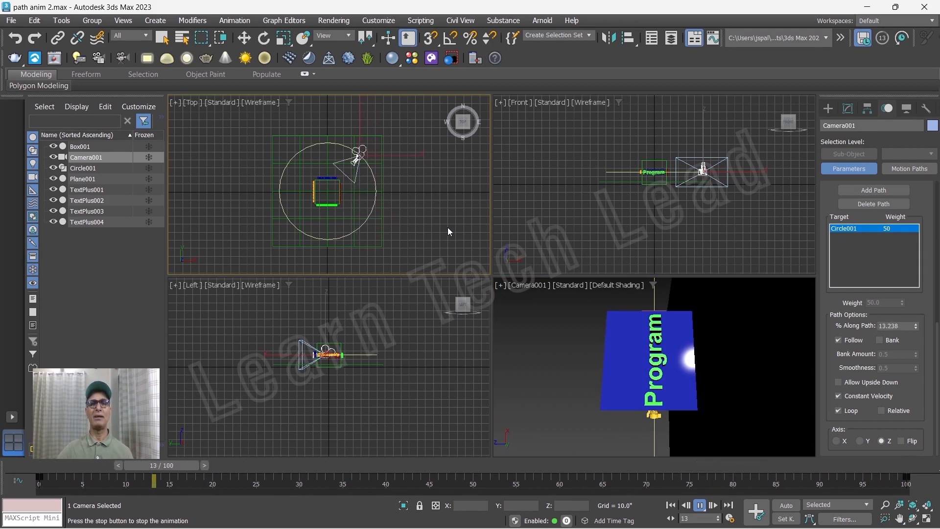
pyautogui.rightClick(693, 207)
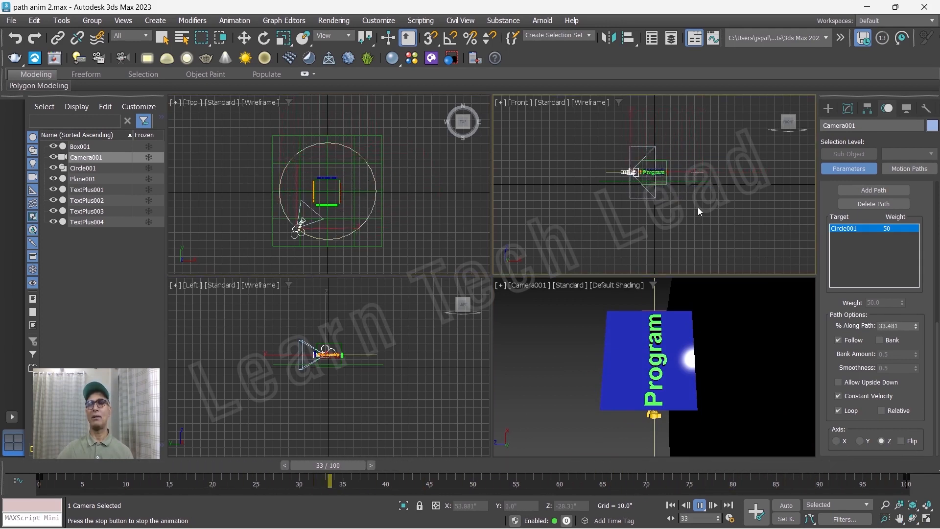
pyautogui.rightClick(451, 408)
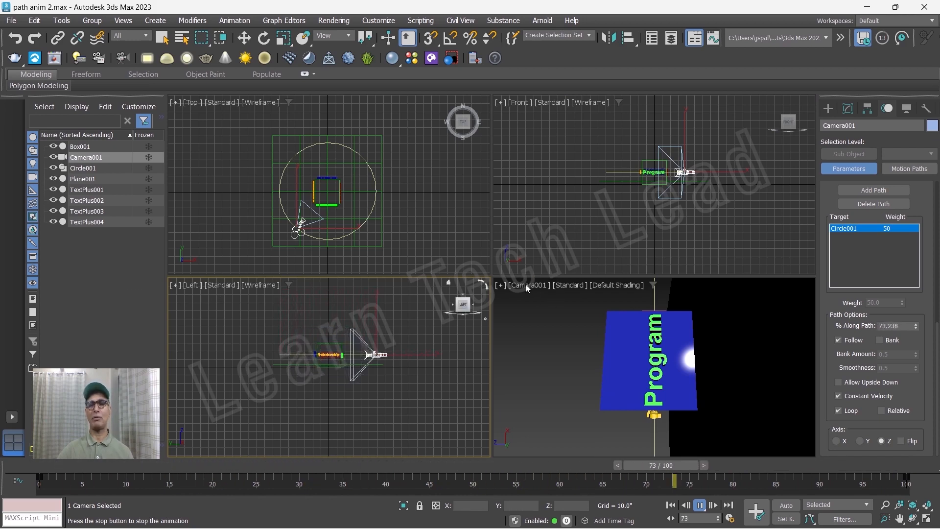
pyautogui.click(568, 412)
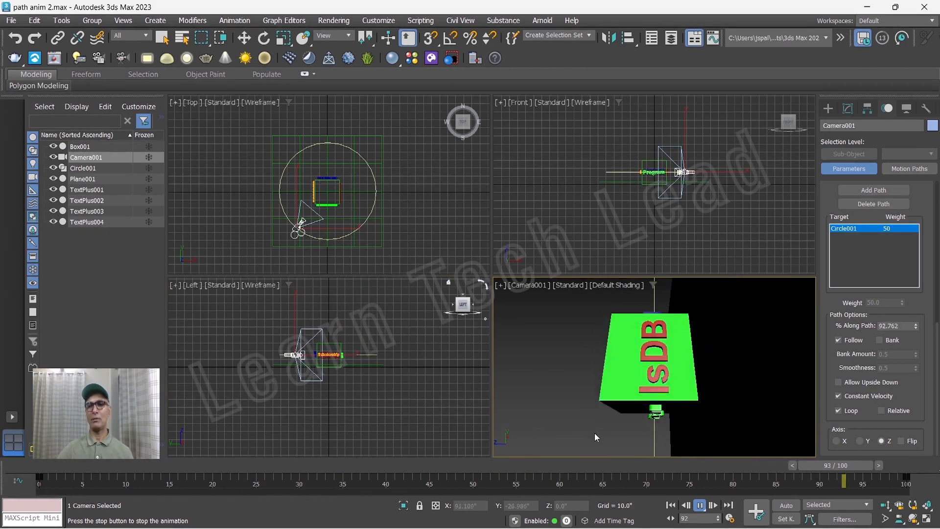
# Set the camera's path constraint axis to X and try Flip on and off during playback.
pyautogui.click(836, 441)
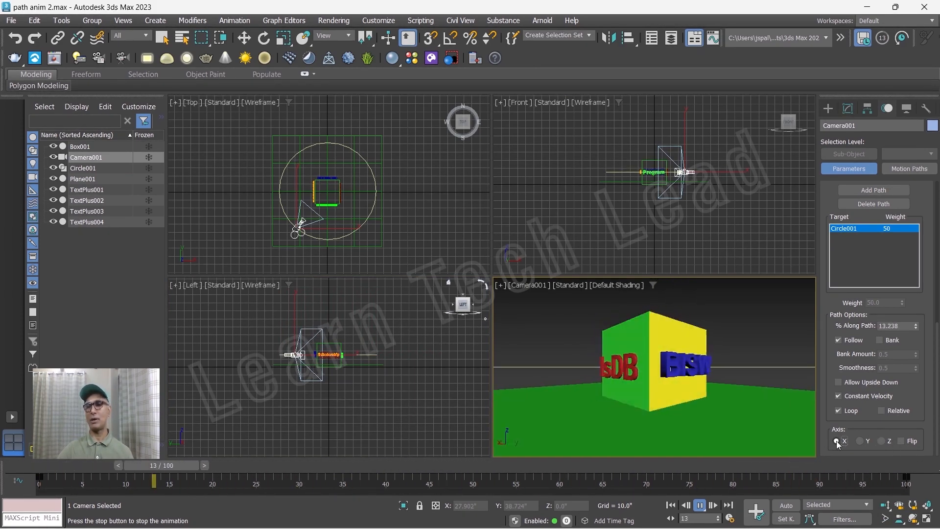
pyautogui.click(901, 440)
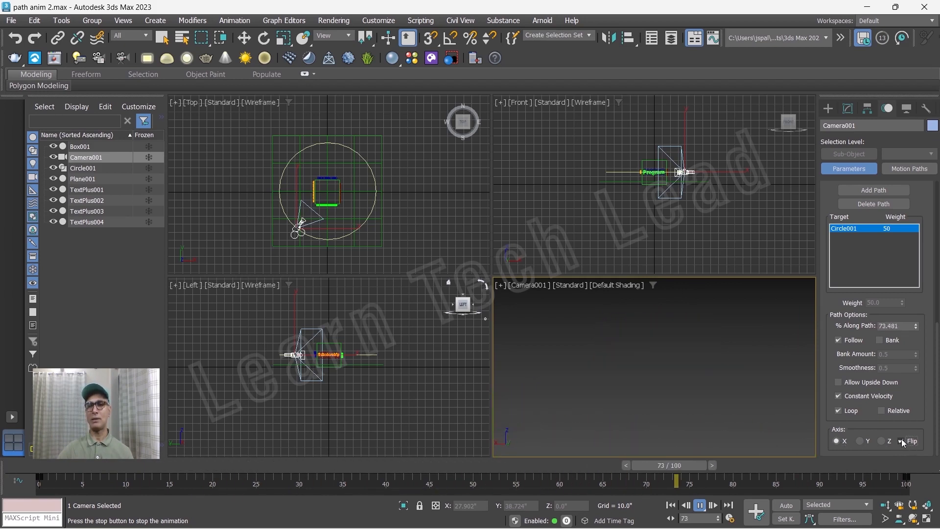
pyautogui.click(901, 439)
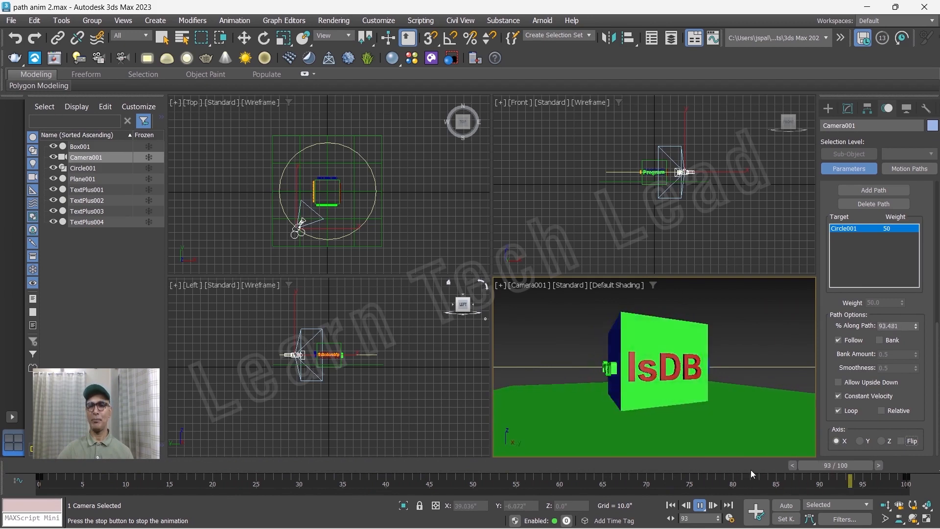
# Stop the camera animation playback and return to frame 0.
pyautogui.click(699, 505)
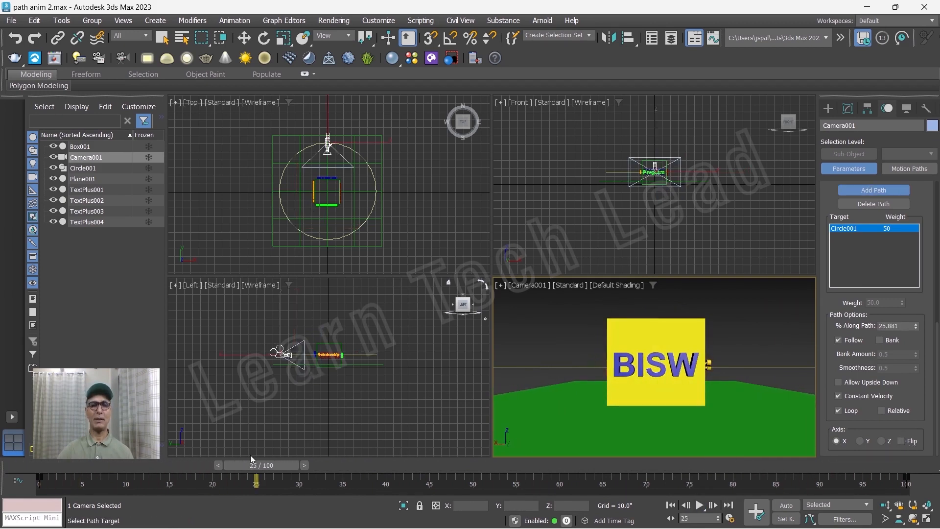
pyautogui.moveTo(250, 466); pyautogui.dragTo(1, 465)
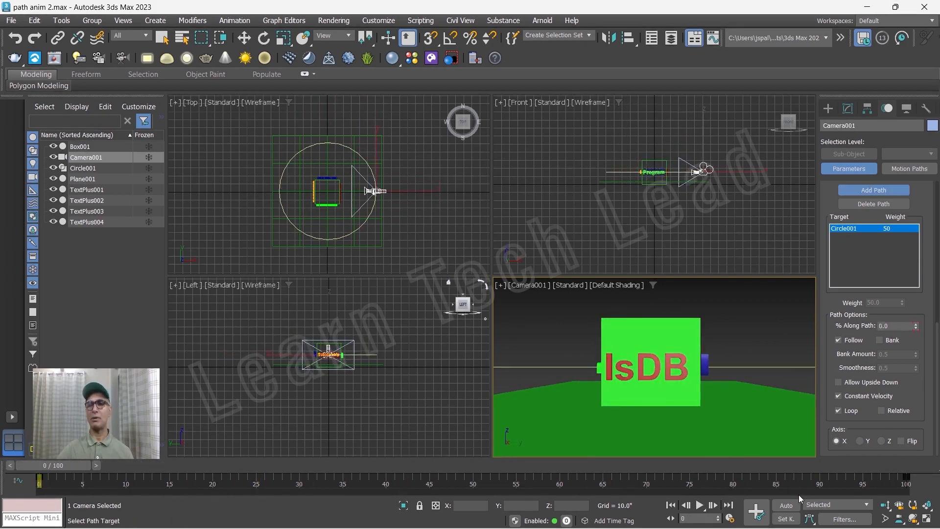